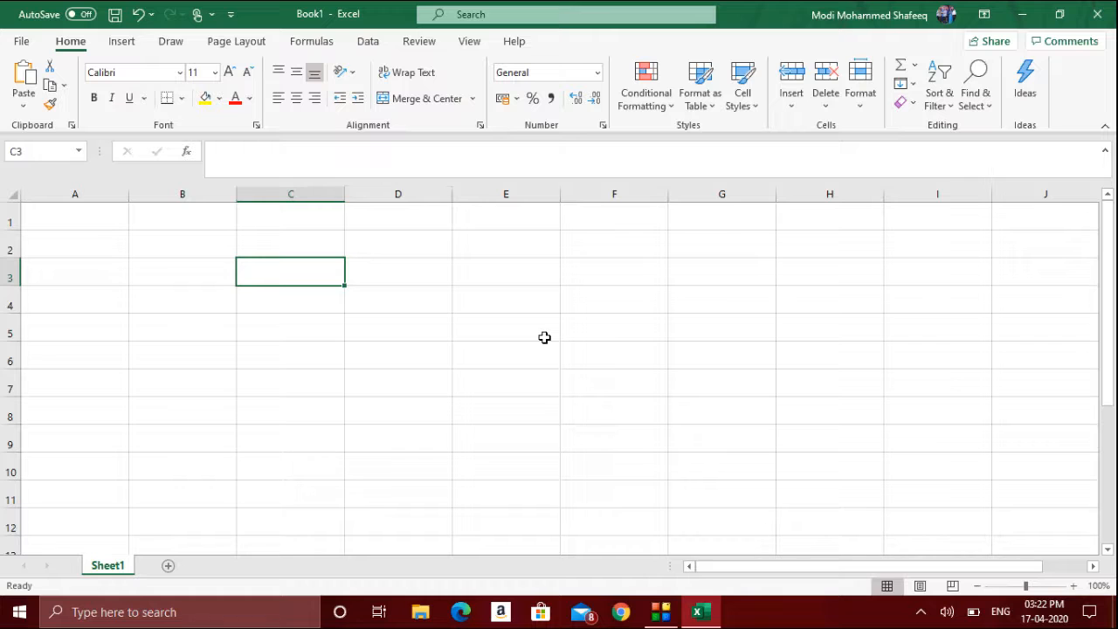
# - Enter the headers Title, Book name and Author Nme across cells A3 to C3
pyautogui.click(421, 44)
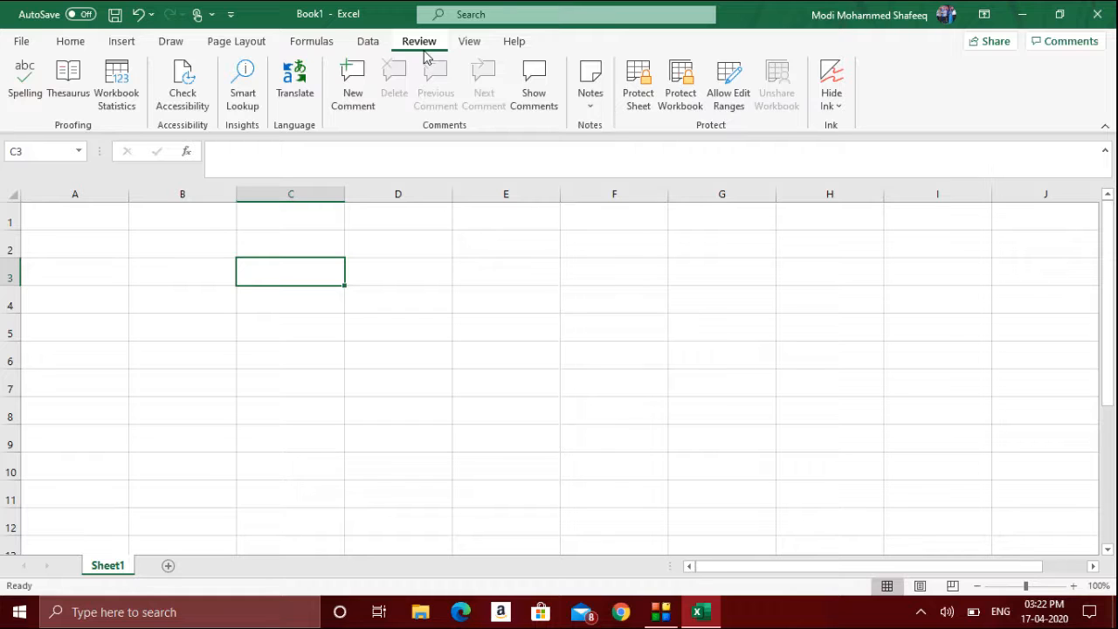
pyautogui.press('Home')
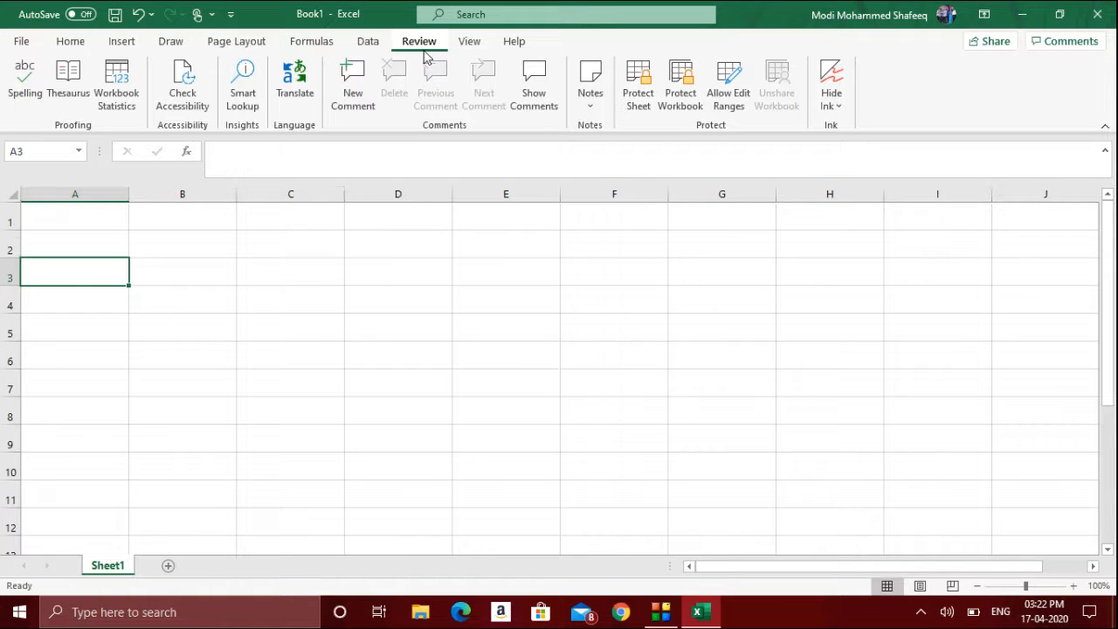
pyautogui.write('Title')
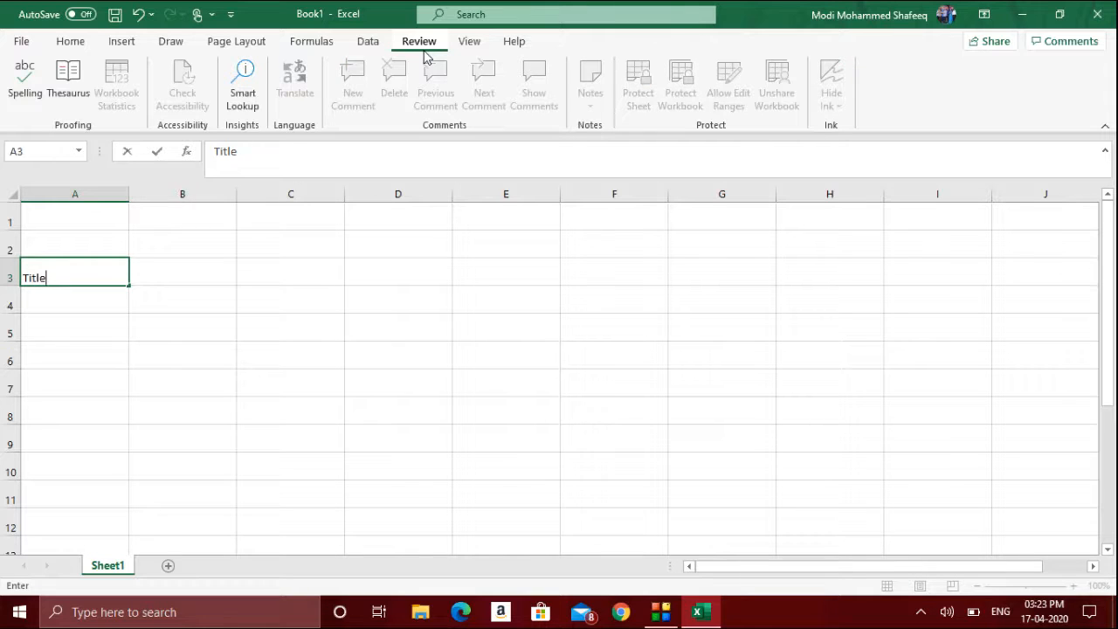
pyautogui.press('Tab')
pyautogui.write('Book ')
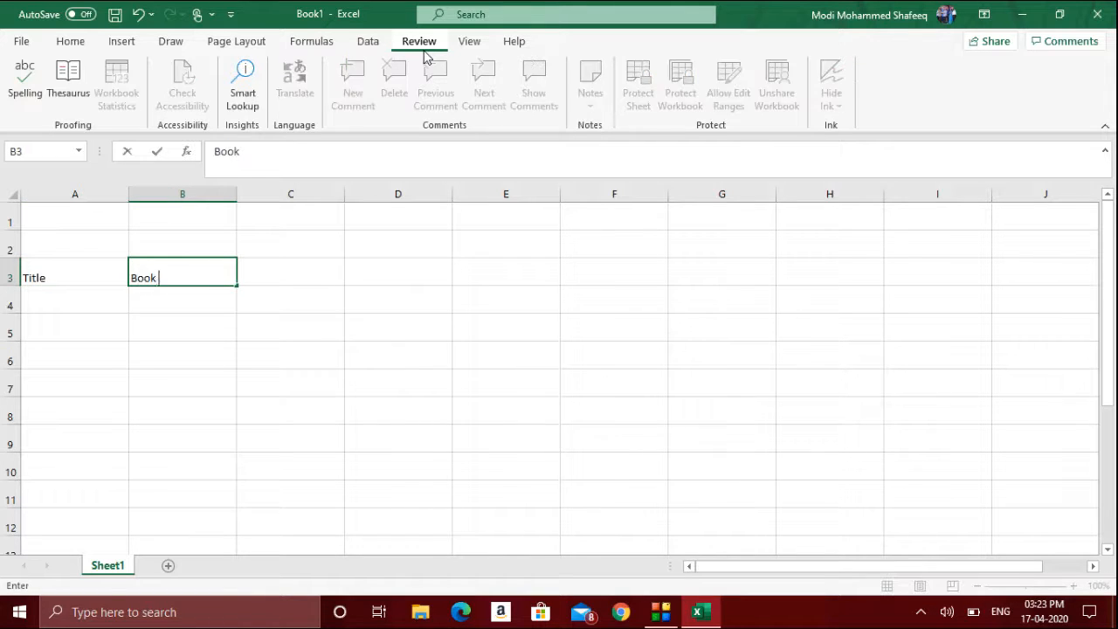
pyautogui.write('name')
pyautogui.press('Tab')
pyautogui.write('A')
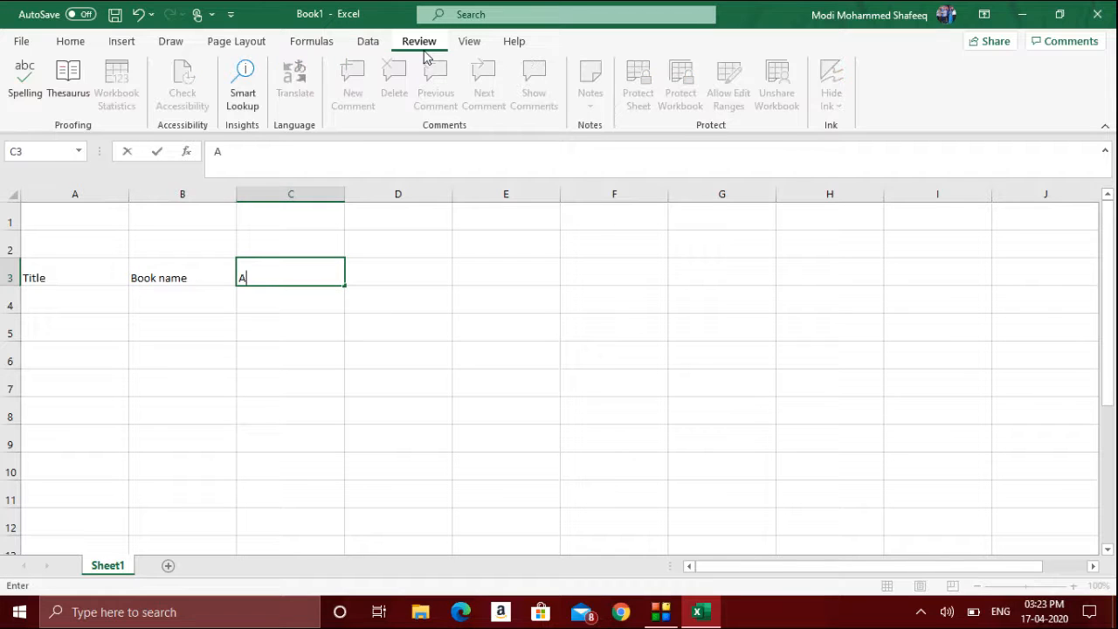
pyautogui.write('uthor Nme')
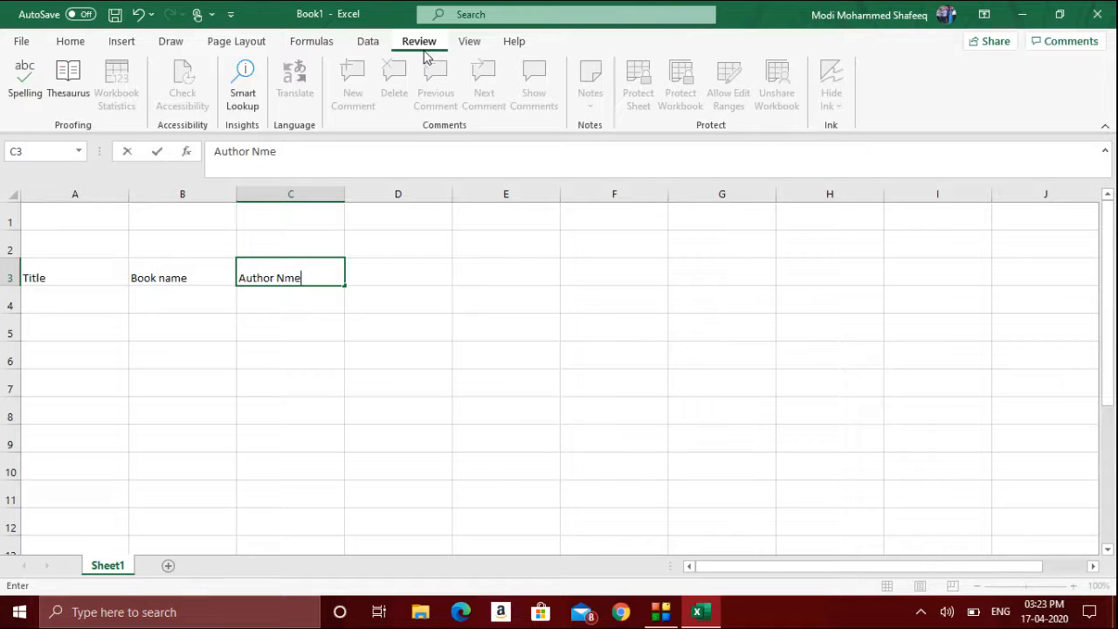
pyautogui.press('Return')
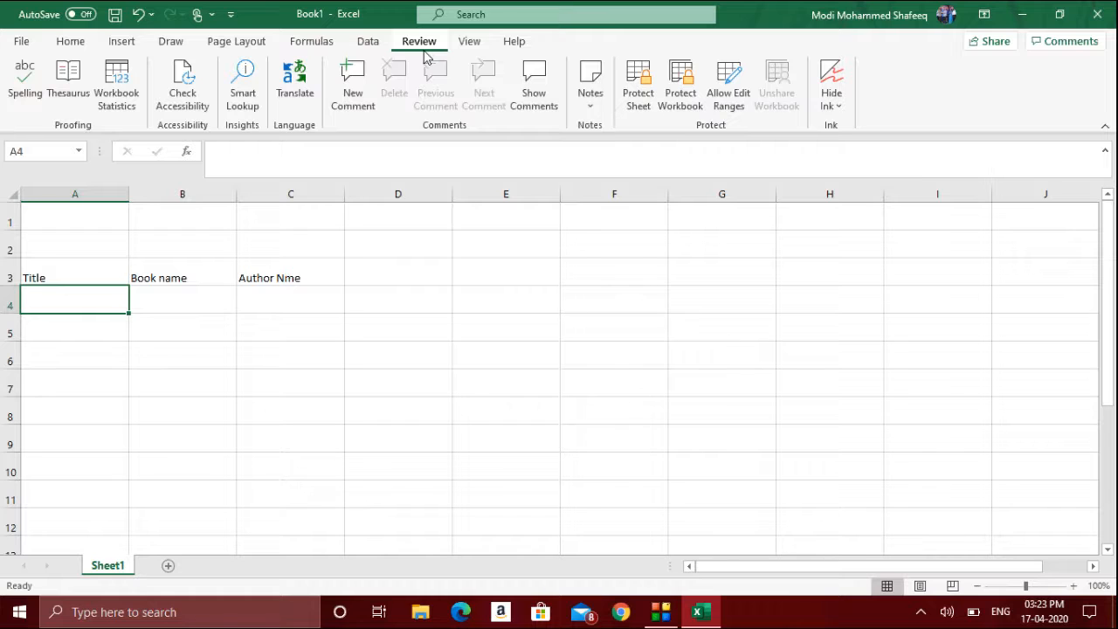
# - Select the whole sheet and set its font to Cambria at size 16
pyautogui.click(12, 194)
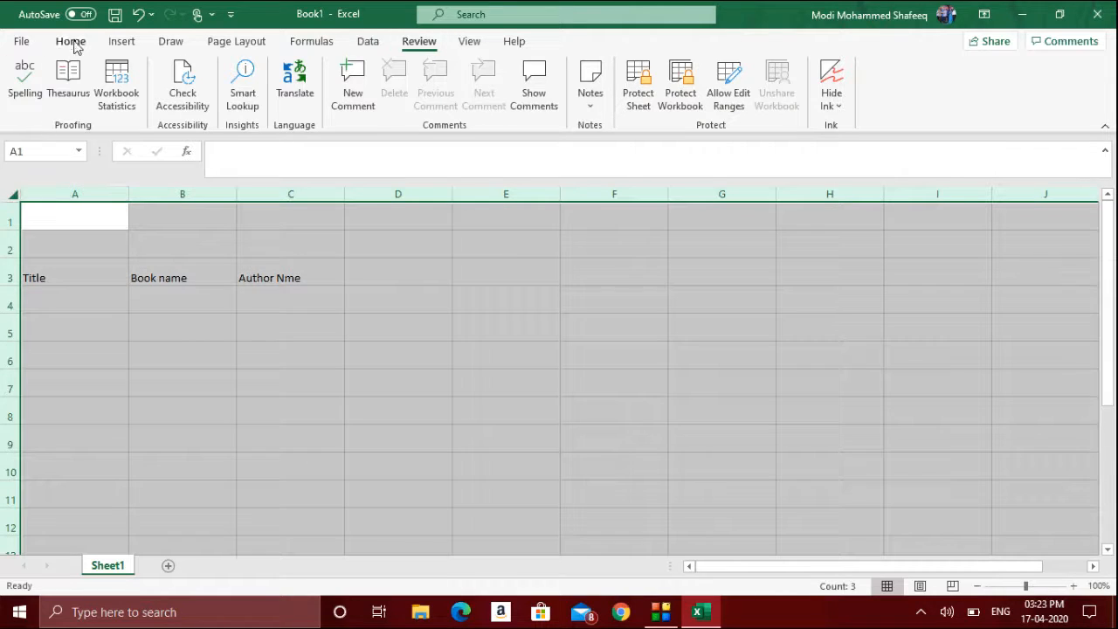
pyautogui.click(74, 42)
pyautogui.click(155, 73)
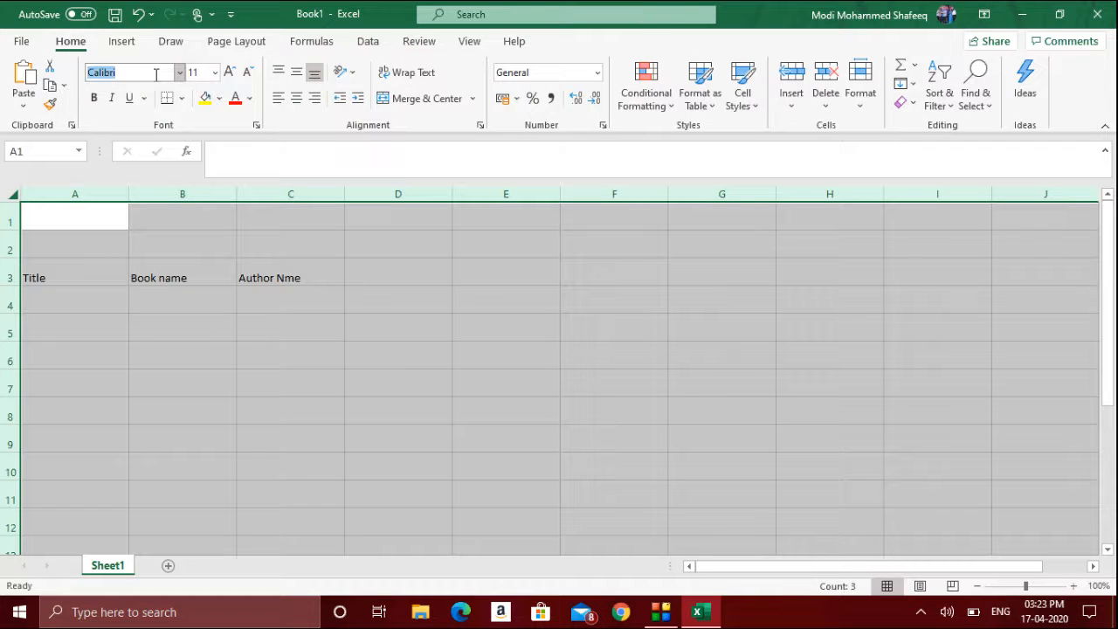
pyautogui.write('Cam')
pyautogui.press('Return')
pyautogui.click(192, 72)
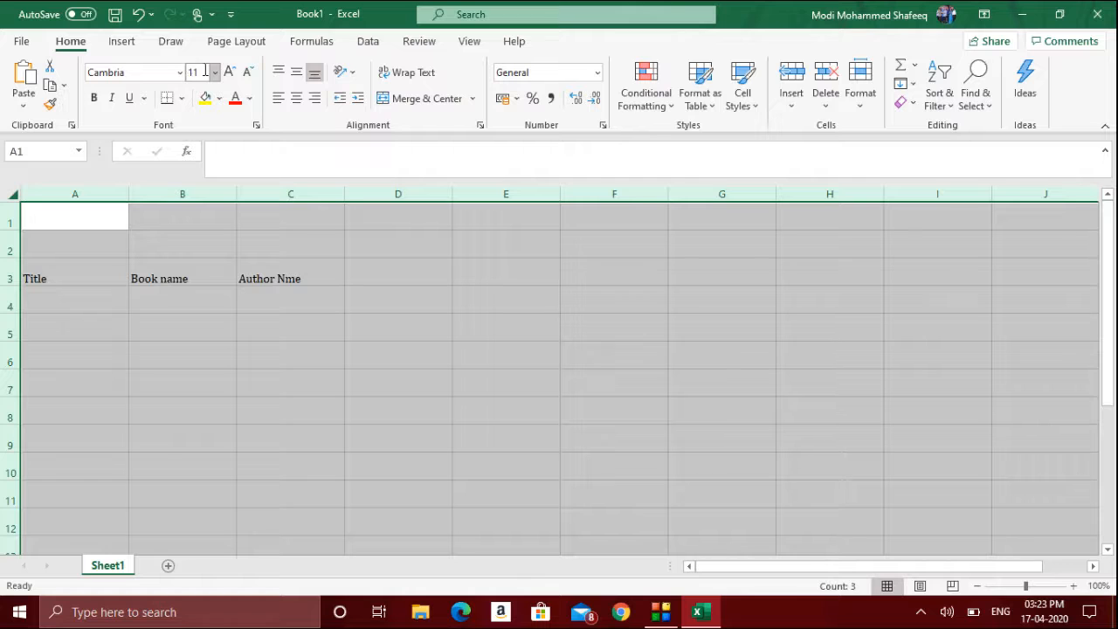
pyautogui.write('16')
pyautogui.press('Return')
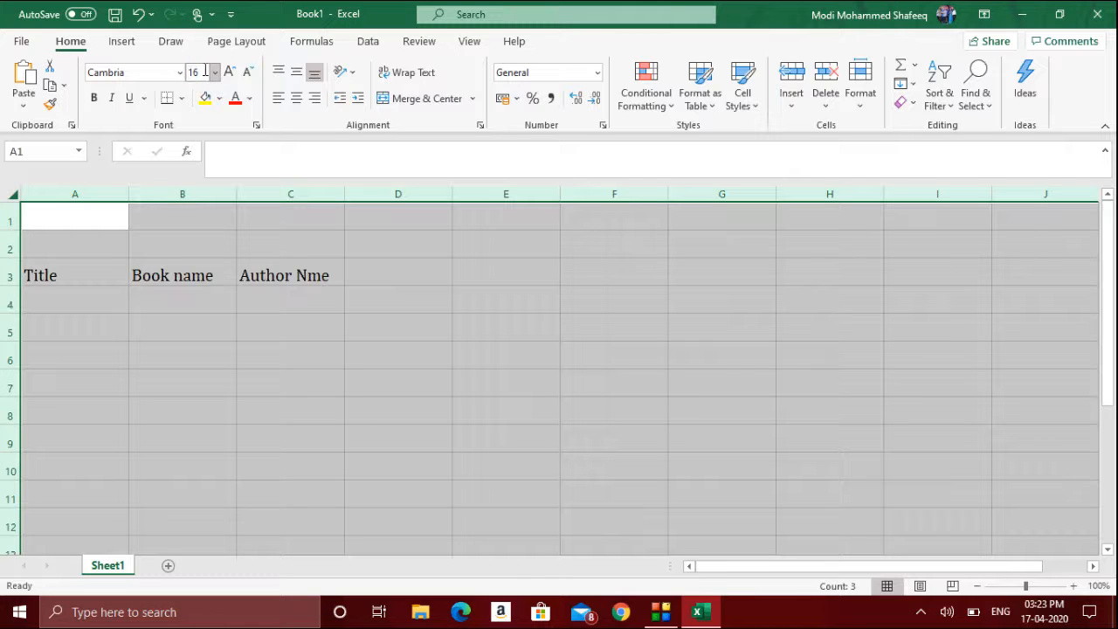
# - Run a spell check on the sheet and change all occurrences of Nme to Name
pyautogui.click(273, 275)
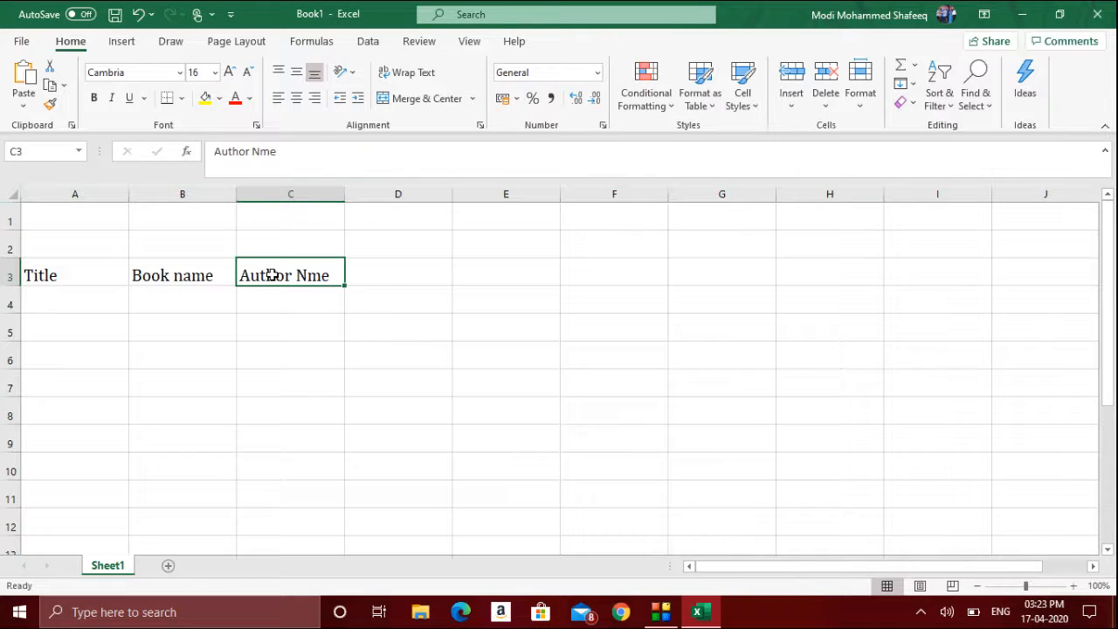
pyautogui.click(418, 43)
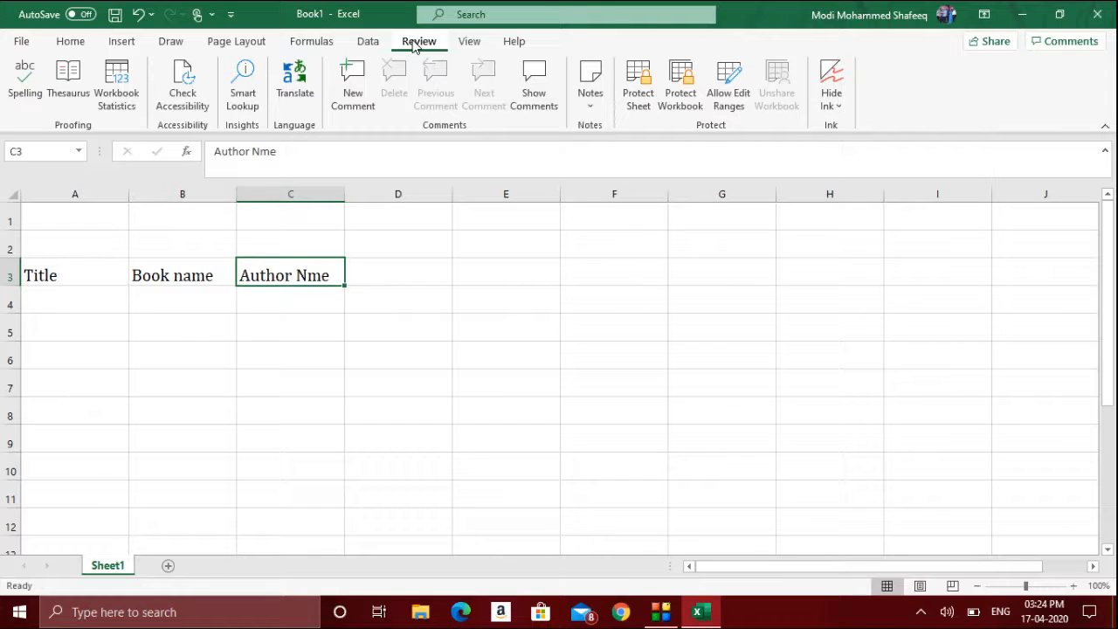
pyautogui.click(26, 93)
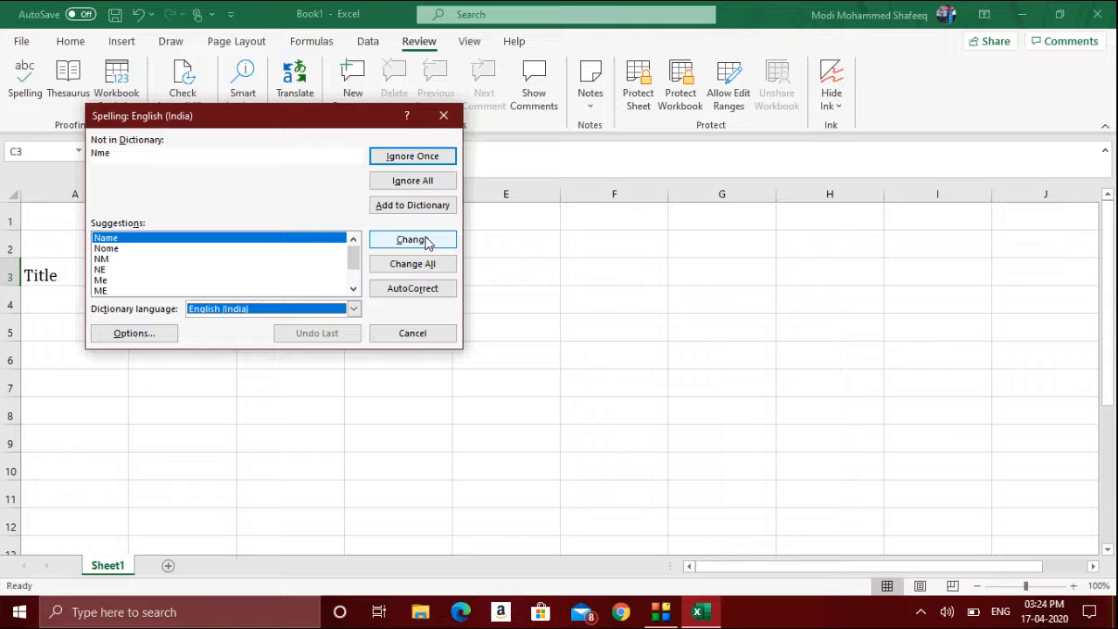
pyautogui.click(435, 264)
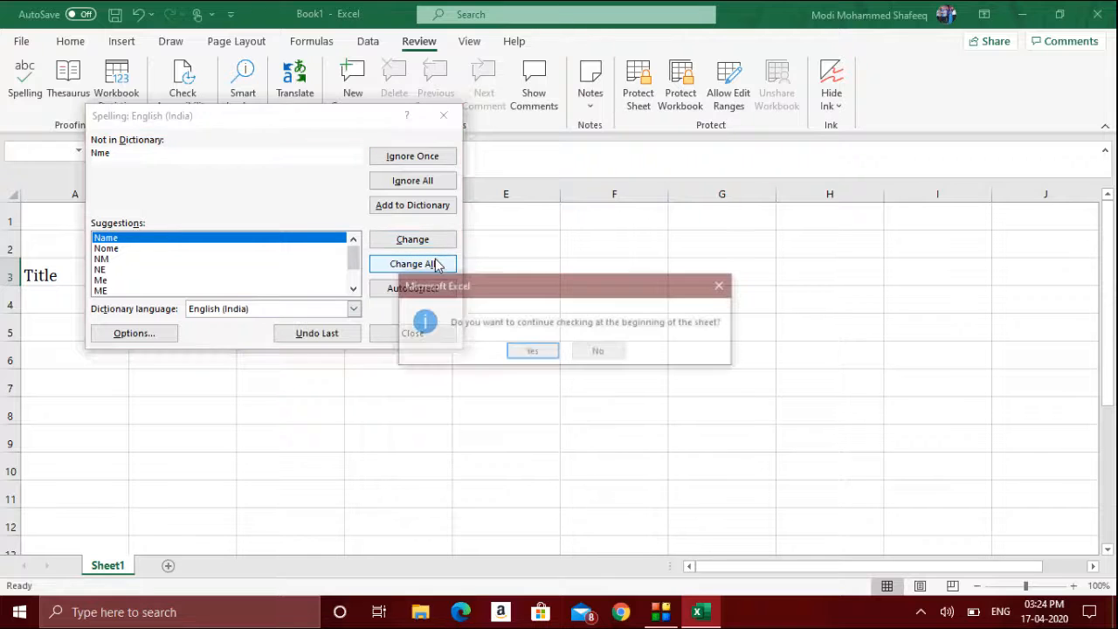
pyautogui.click(547, 352)
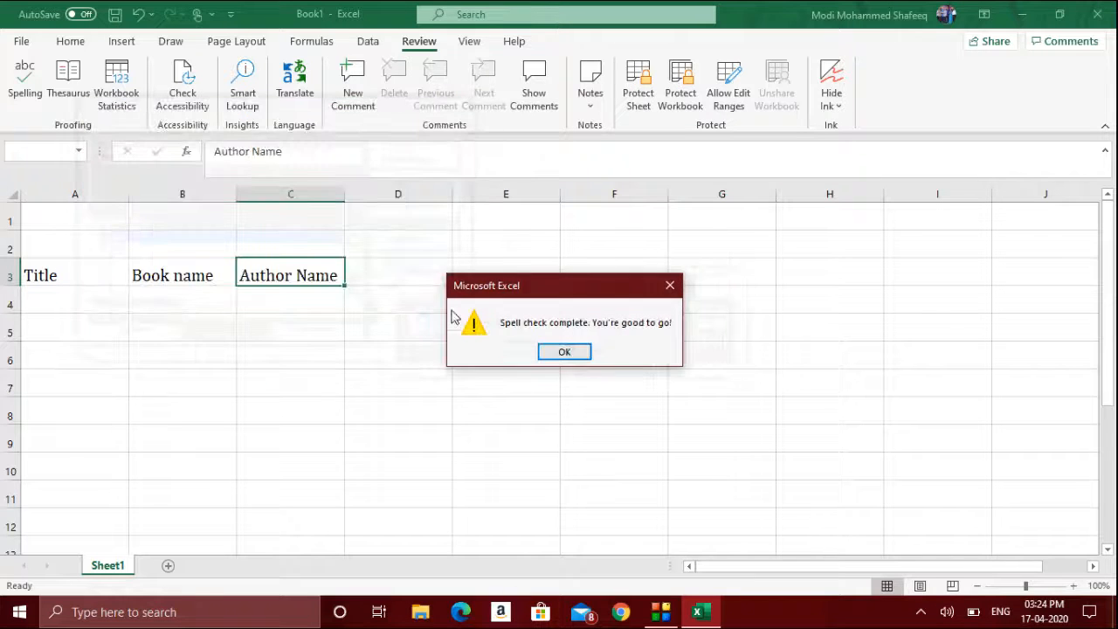
pyautogui.click(569, 352)
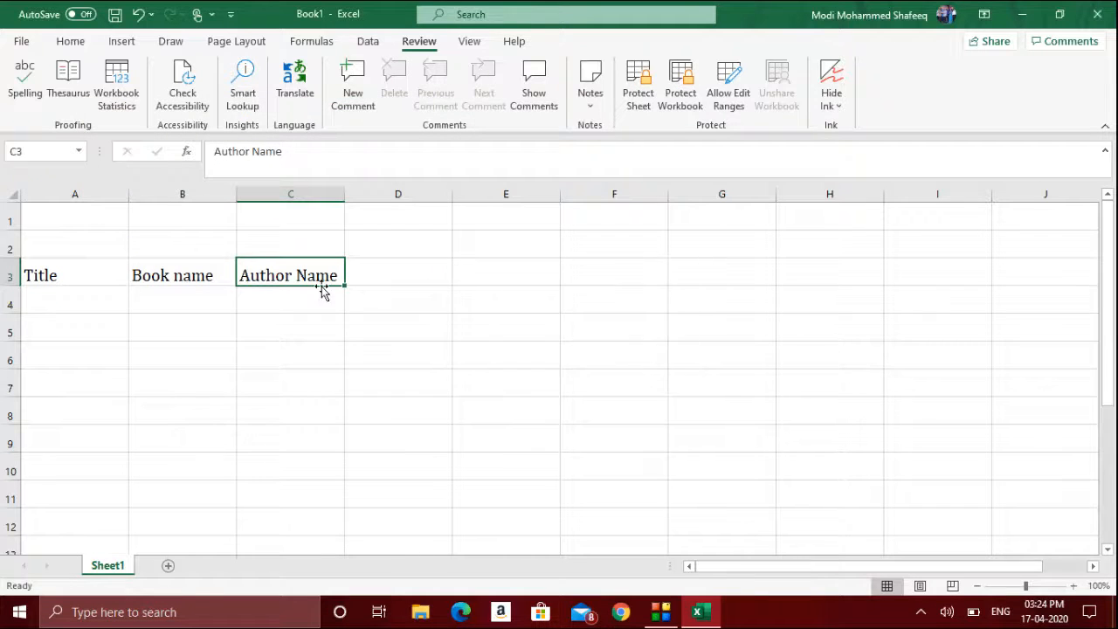
# - Open and review the workbook statistics
pyautogui.click(509, 293)
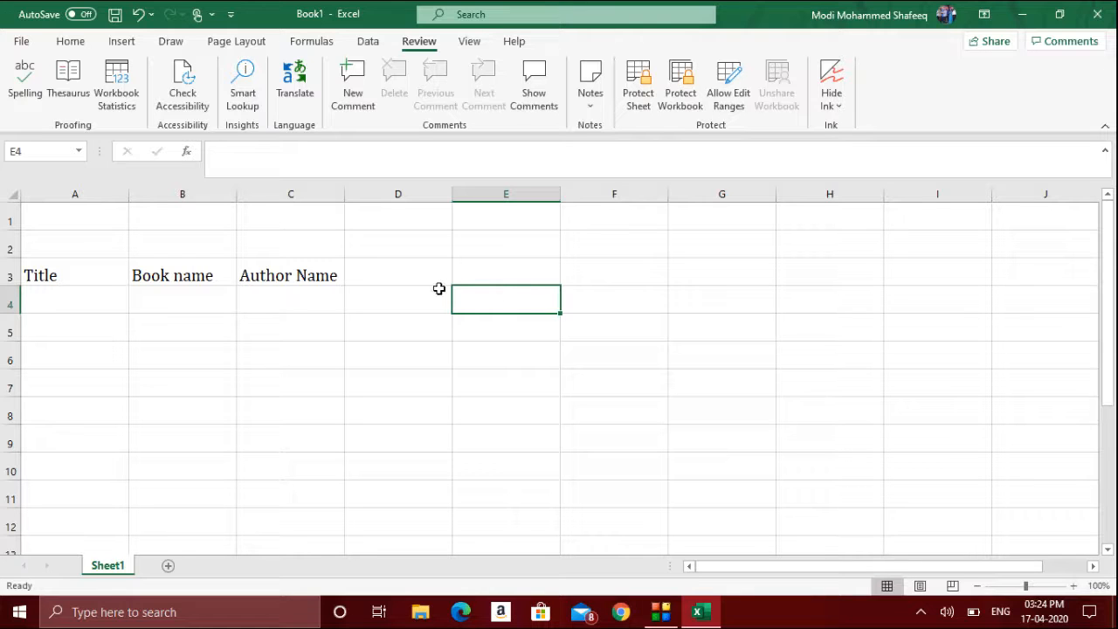
pyautogui.click(134, 105)
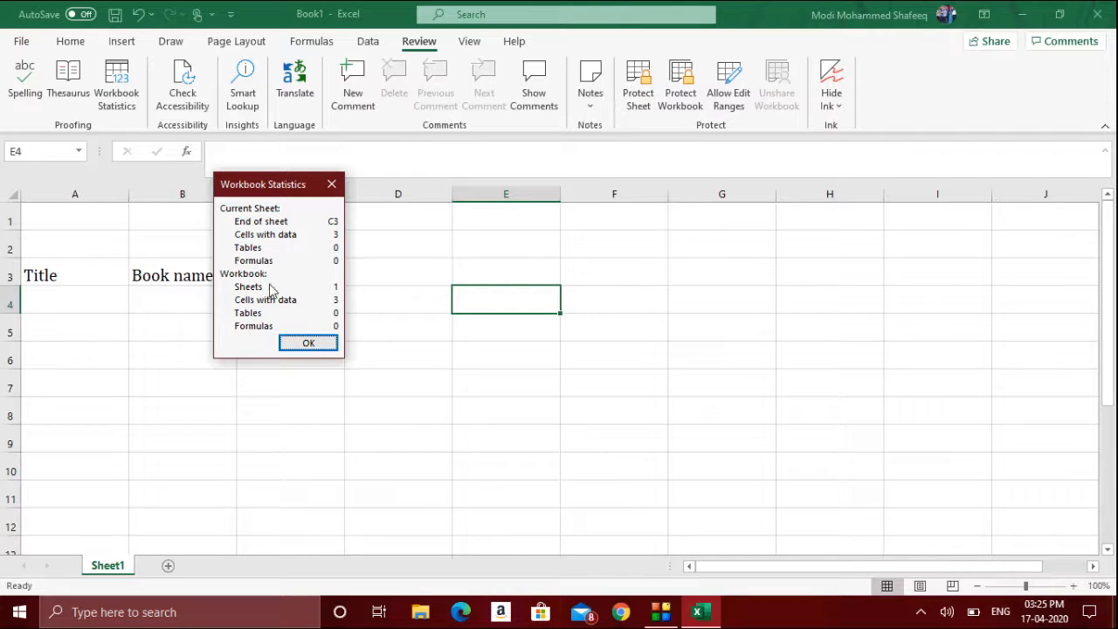
pyautogui.click(308, 343)
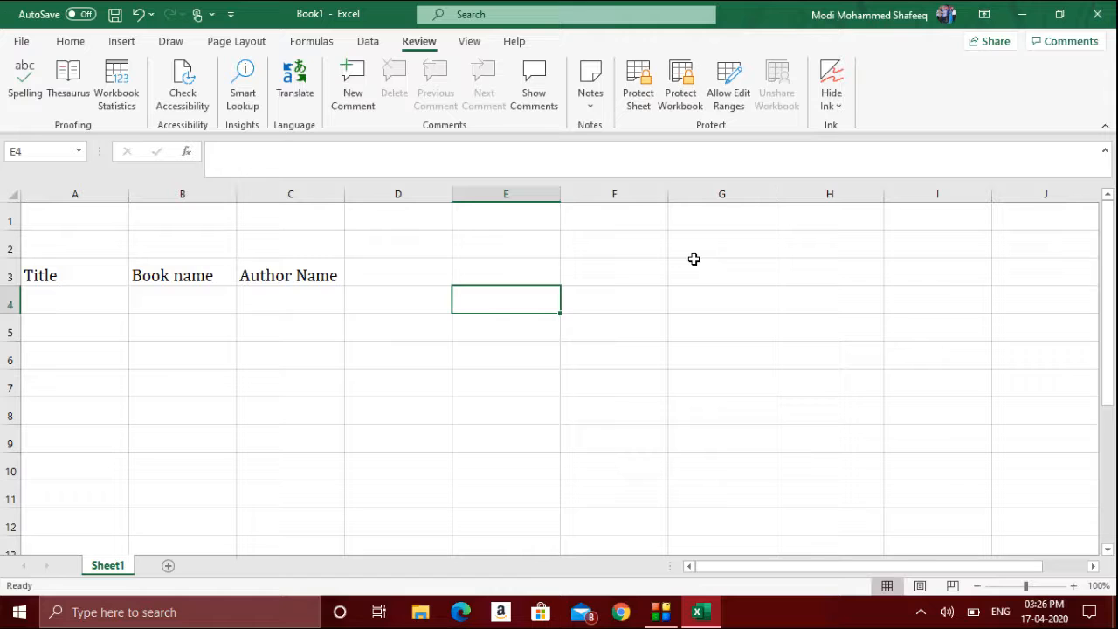
# - Protect the sheet with a password, entering it and confirming it
pyautogui.click(634, 94)
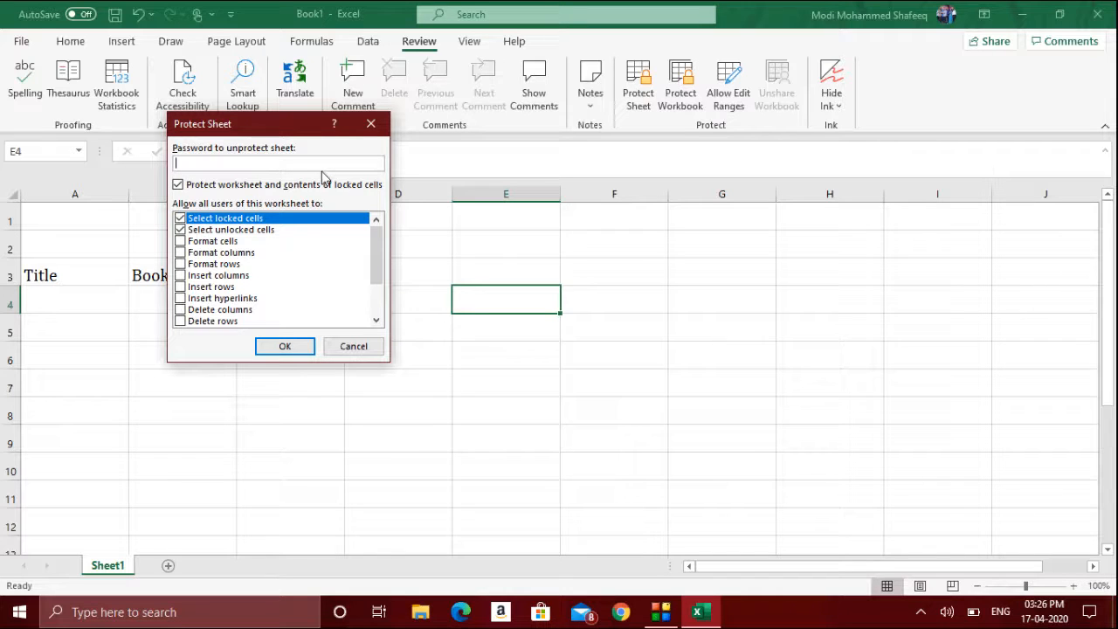
pyautogui.write('12345')
pyautogui.click(292, 347)
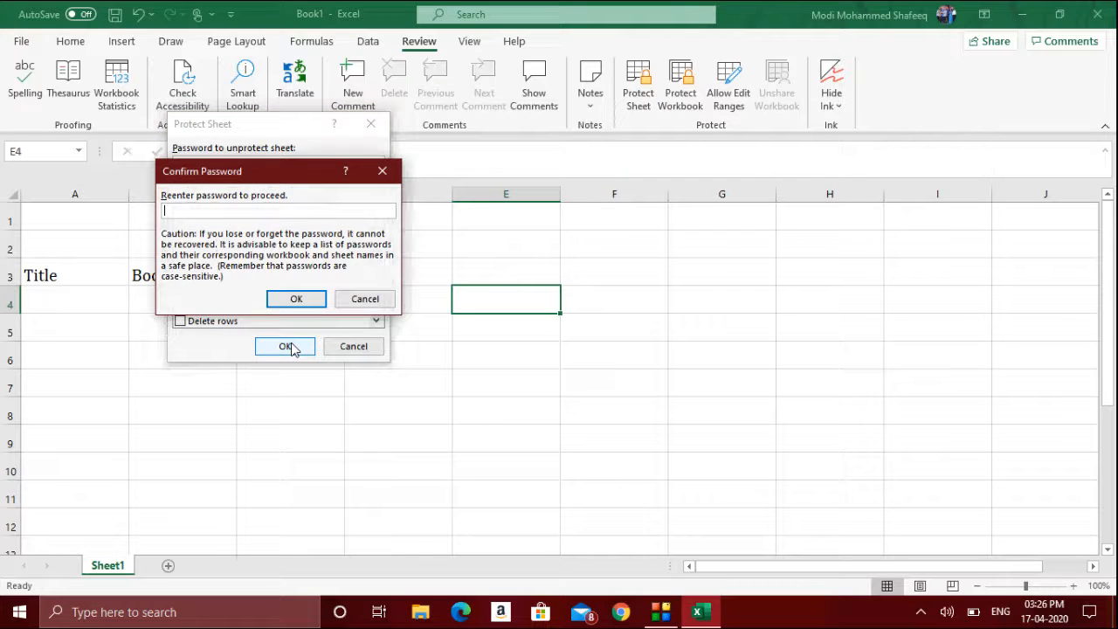
pyautogui.write('12345')
pyautogui.press('Return')
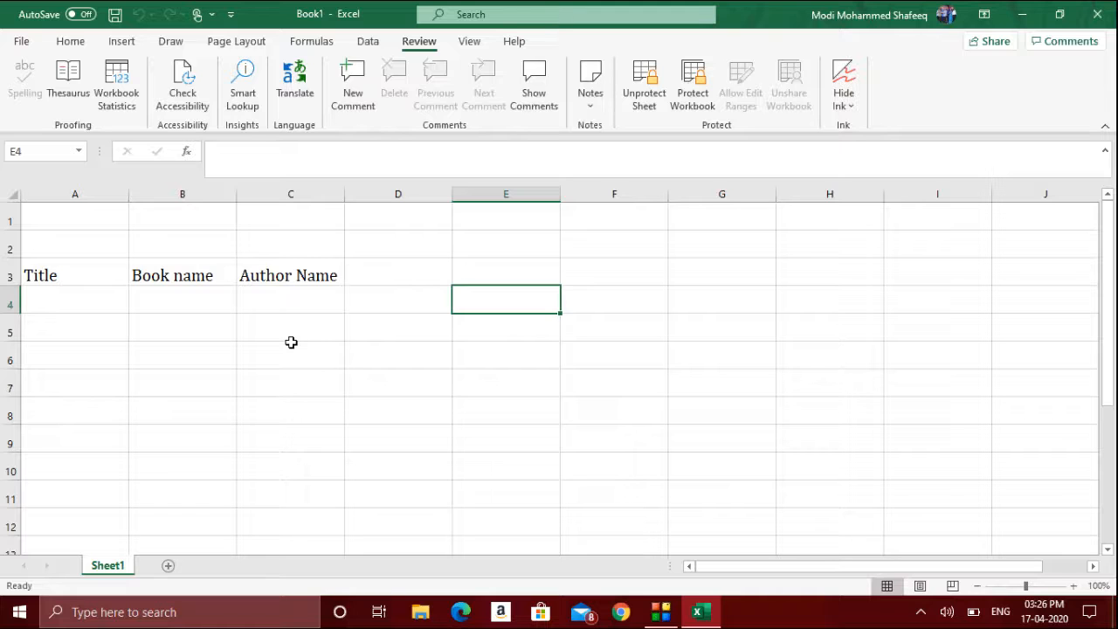
# - Try to delete the contents of the Author Name and Book name header cells on the protected sheet
pyautogui.click(291, 342)
pyautogui.press('Down')
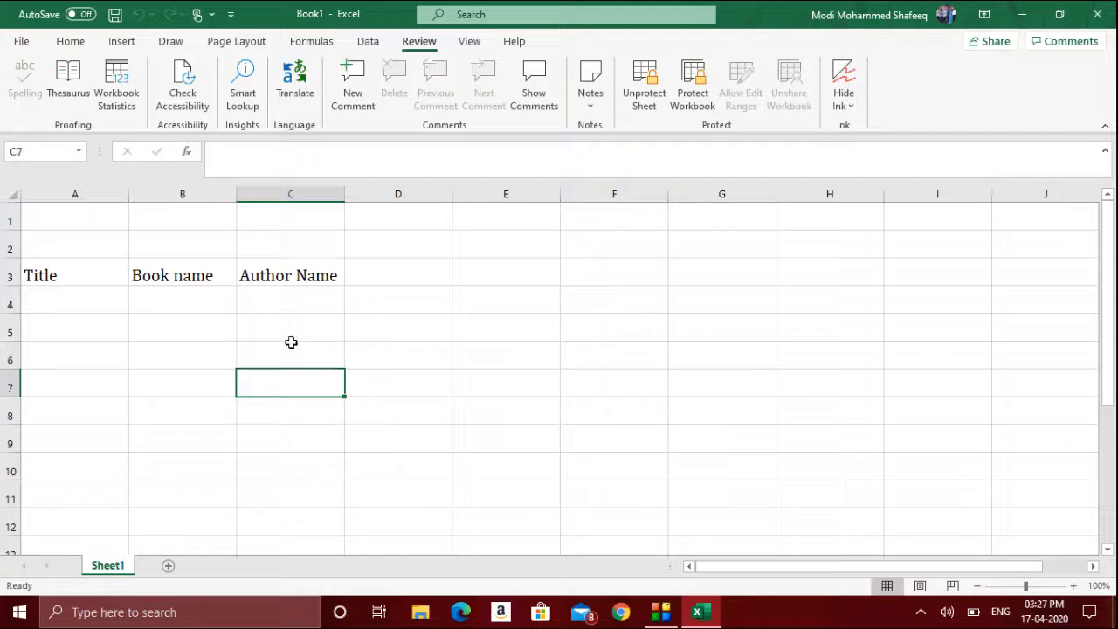
pyautogui.press('Down')
pyautogui.press('Down')
pyautogui.press('Down')
pyautogui.press('Down')
pyautogui.press('Down')
pyautogui.press('Down')
pyautogui.press('Down')
pyautogui.press('Down')
pyautogui.press('Down')
pyautogui.press('Down')
pyautogui.press('Down')
pyautogui.press('Down')
pyautogui.press('Up')
pyautogui.press('Up')
pyautogui.press('Up')
pyautogui.press('Up')
pyautogui.press('Up')
pyautogui.press('Up')
pyautogui.press('Up')
pyautogui.press('Up')
pyautogui.press('Up')
pyautogui.press('Up')
pyautogui.press('Up')
pyautogui.press('Up')
pyautogui.press('Up')
pyautogui.press('Up')
pyautogui.press('Up')
pyautogui.press('Up')
pyautogui.press('Up')
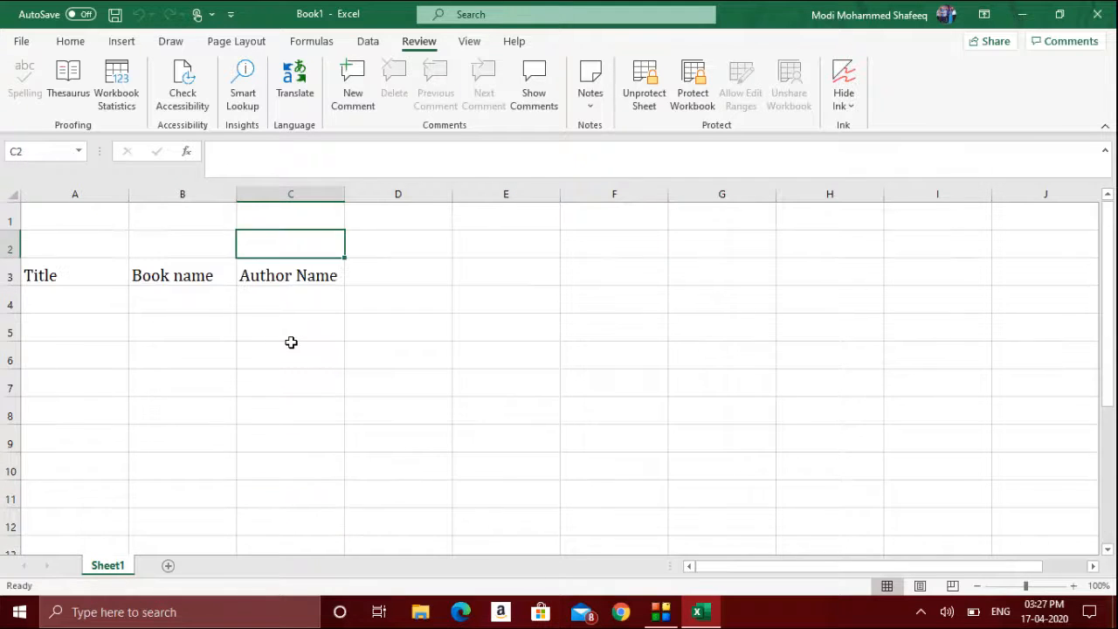
pyautogui.press('Down')
pyautogui.press('Delete')
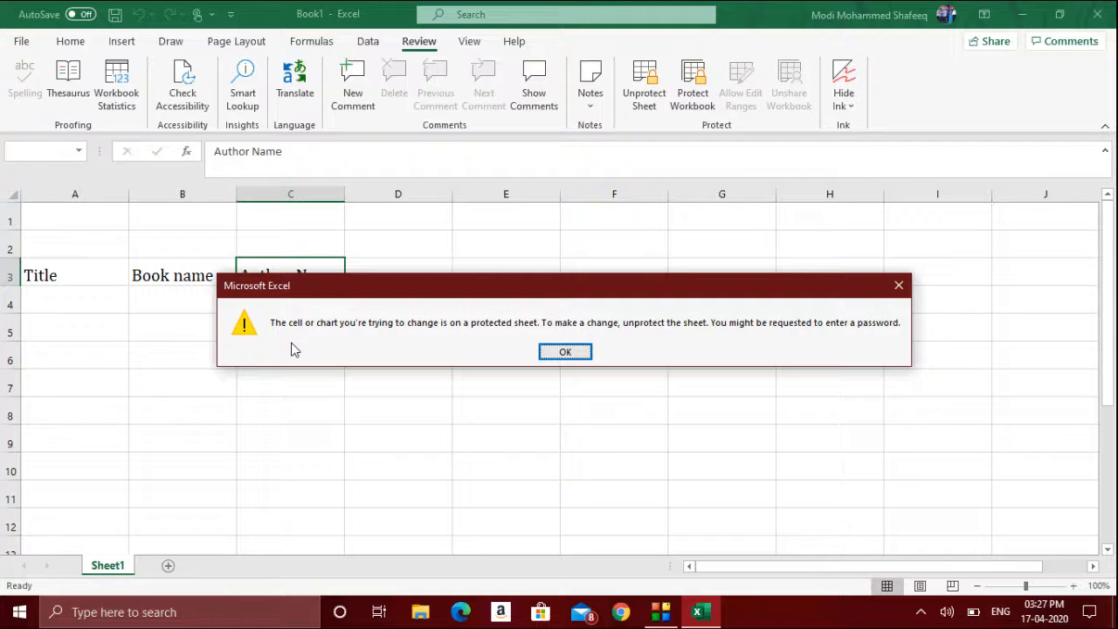
pyautogui.press('Return')
pyautogui.press('Left')
pyautogui.press('Delete')
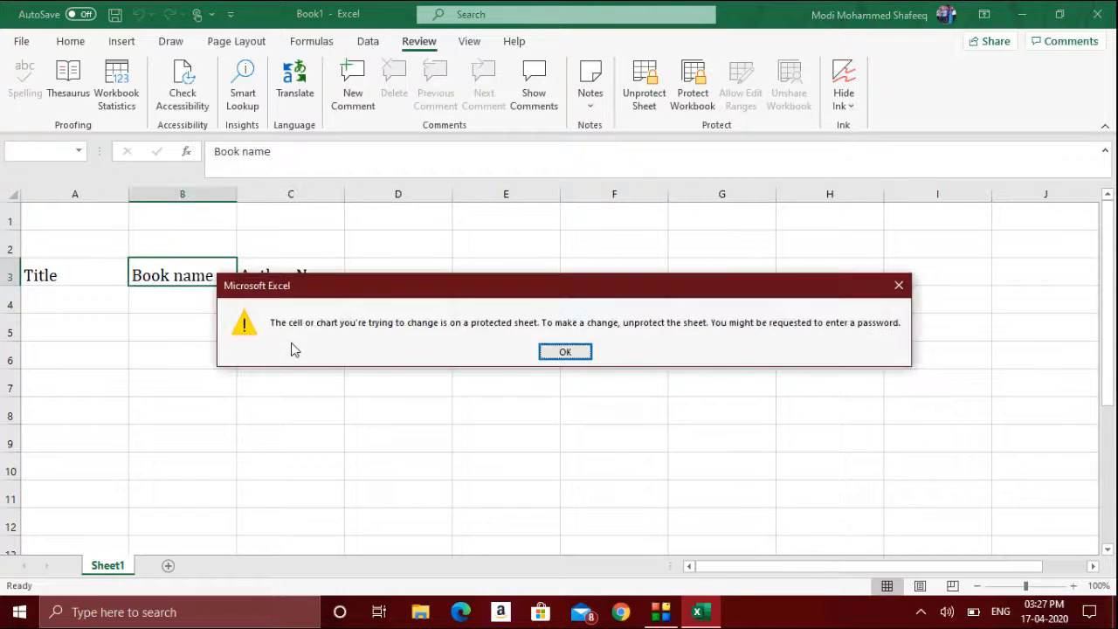
pyautogui.press('Return')
pyautogui.press('Delete')
pyautogui.press('Return')
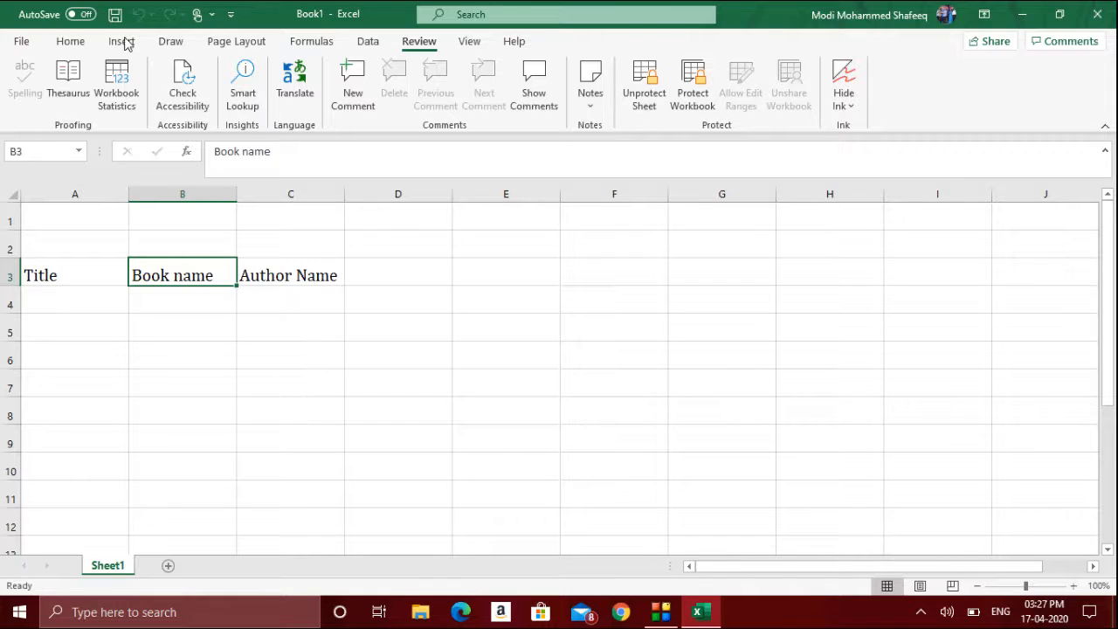
# - Save the workbook as Book1.xlsx in the Documents folder
pyautogui.click(22, 41)
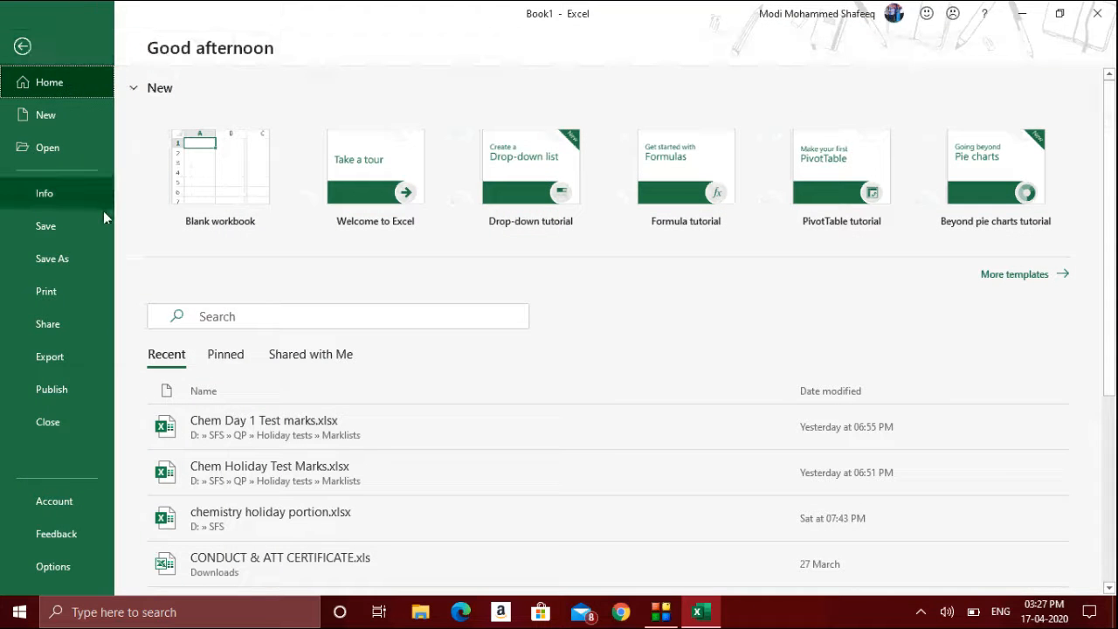
pyautogui.click(90, 224)
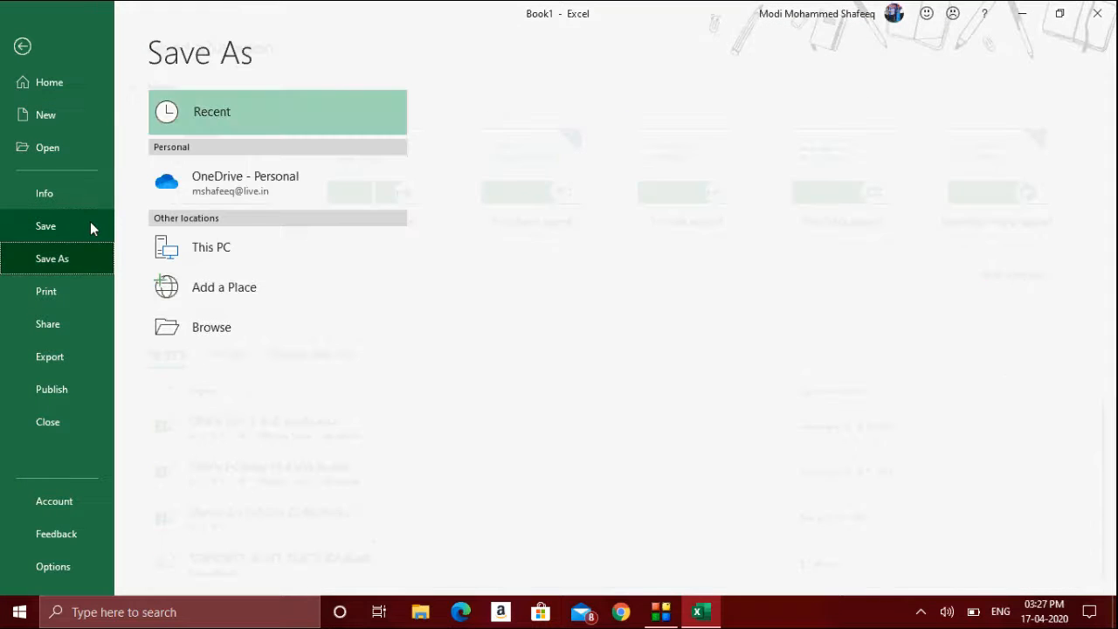
pyautogui.click(260, 325)
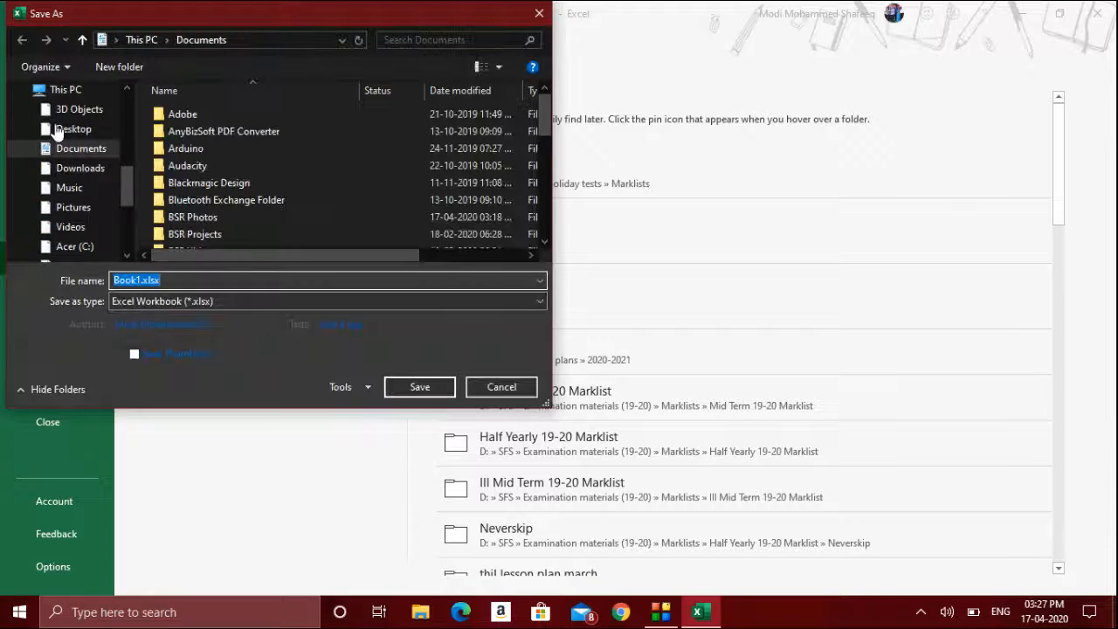
pyautogui.click(76, 168)
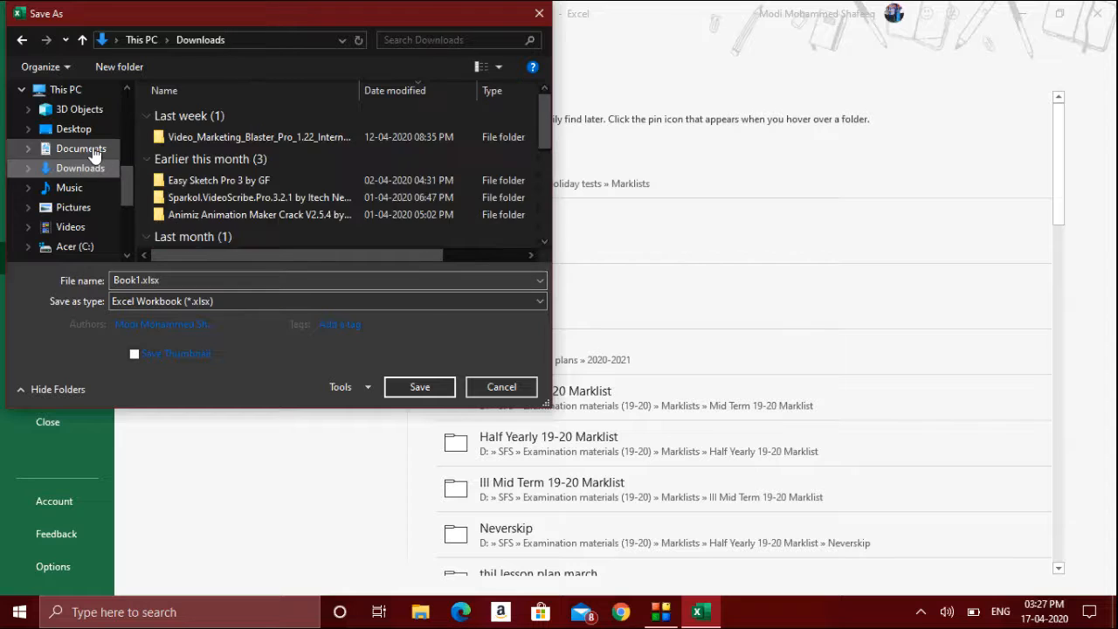
pyautogui.click(88, 149)
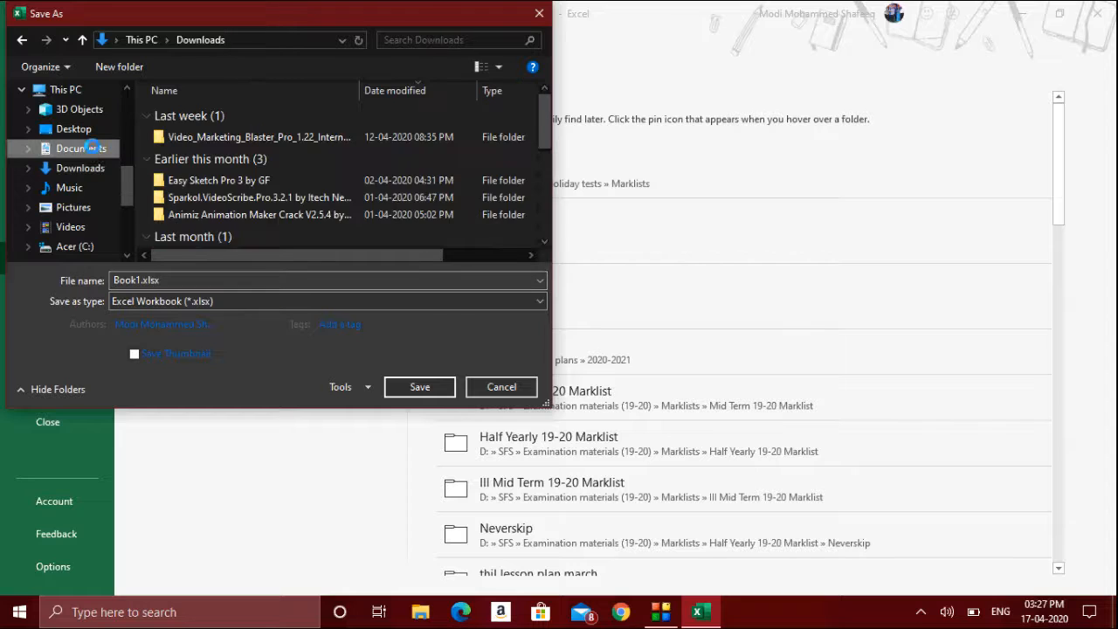
pyautogui.click(420, 386)
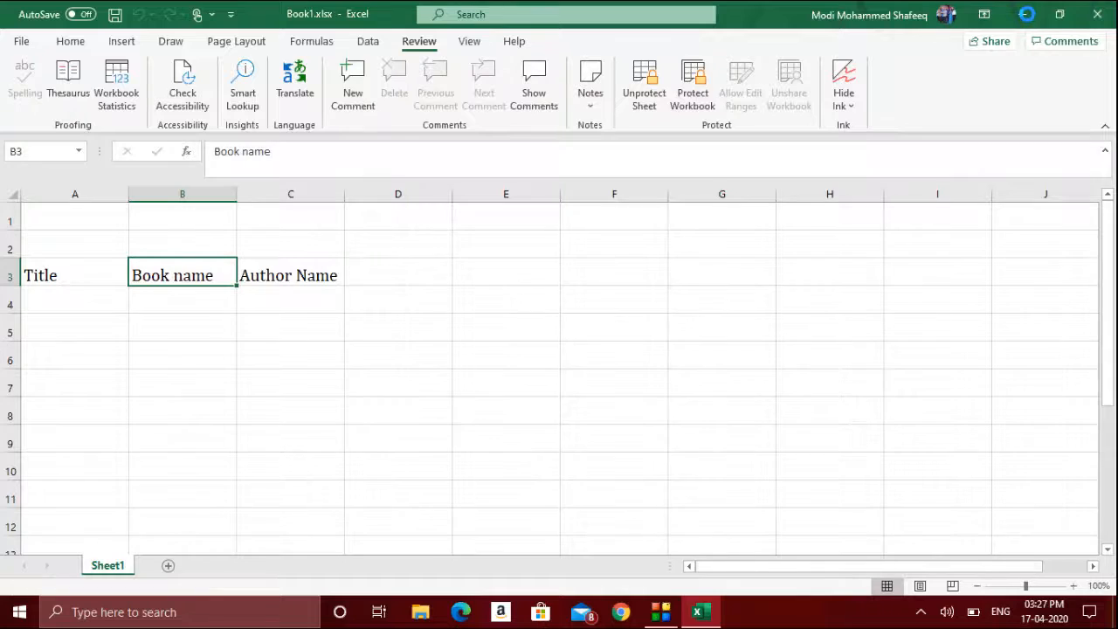
# - Close the workbook and reopen Book1.xlsx from the Documents folder
pyautogui.click(1022, 15)
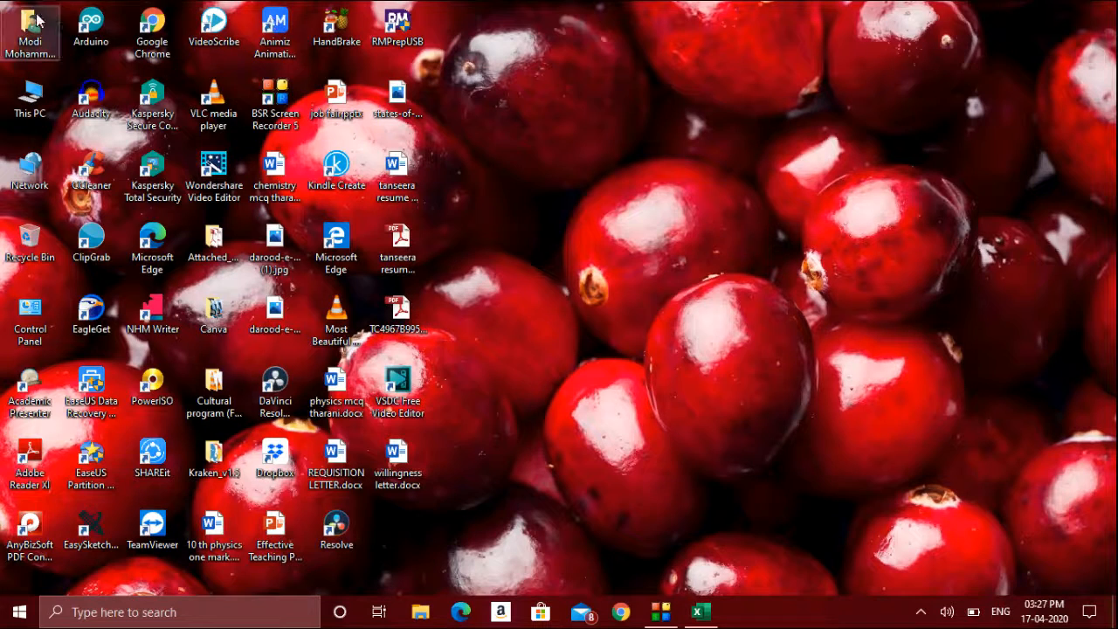
pyautogui.click(711, 622)
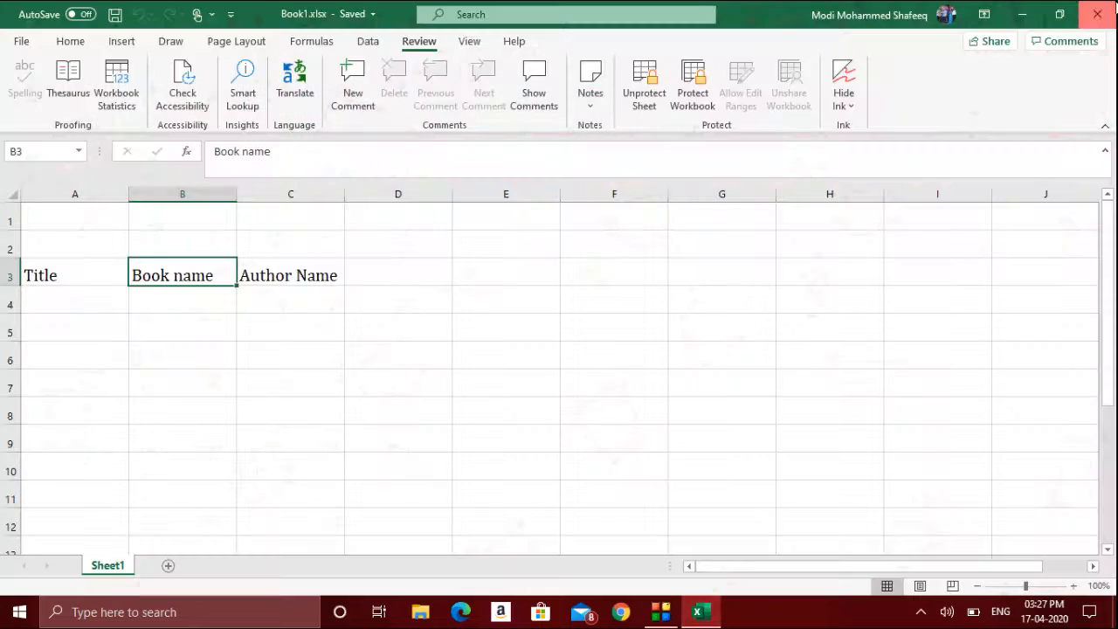
pyautogui.click(1110, 4)
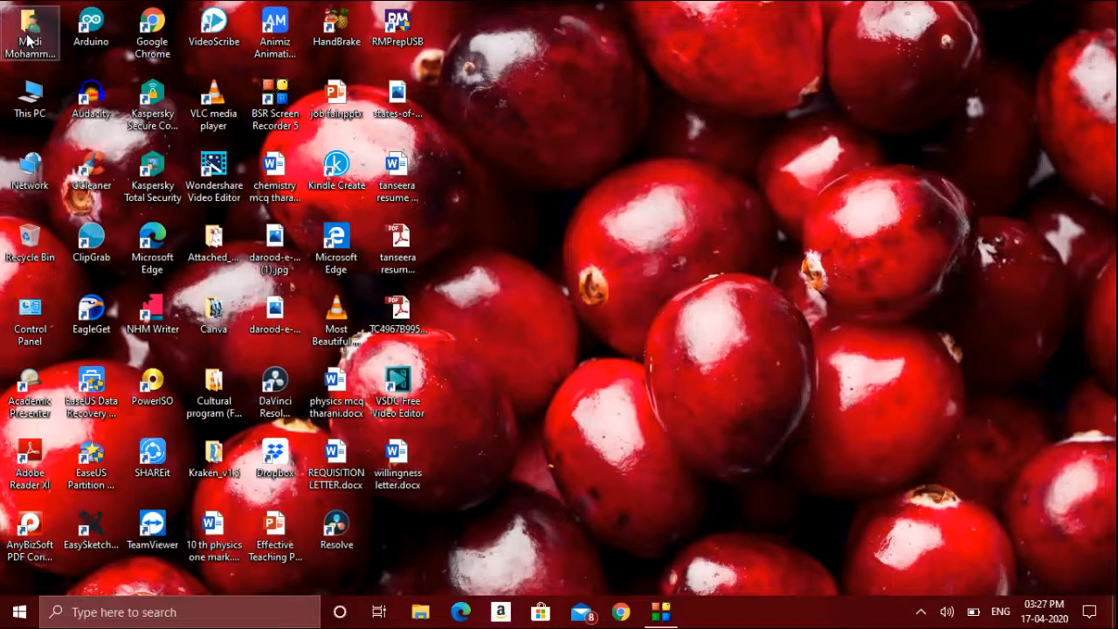
pyautogui.doubleClick(26, 35)
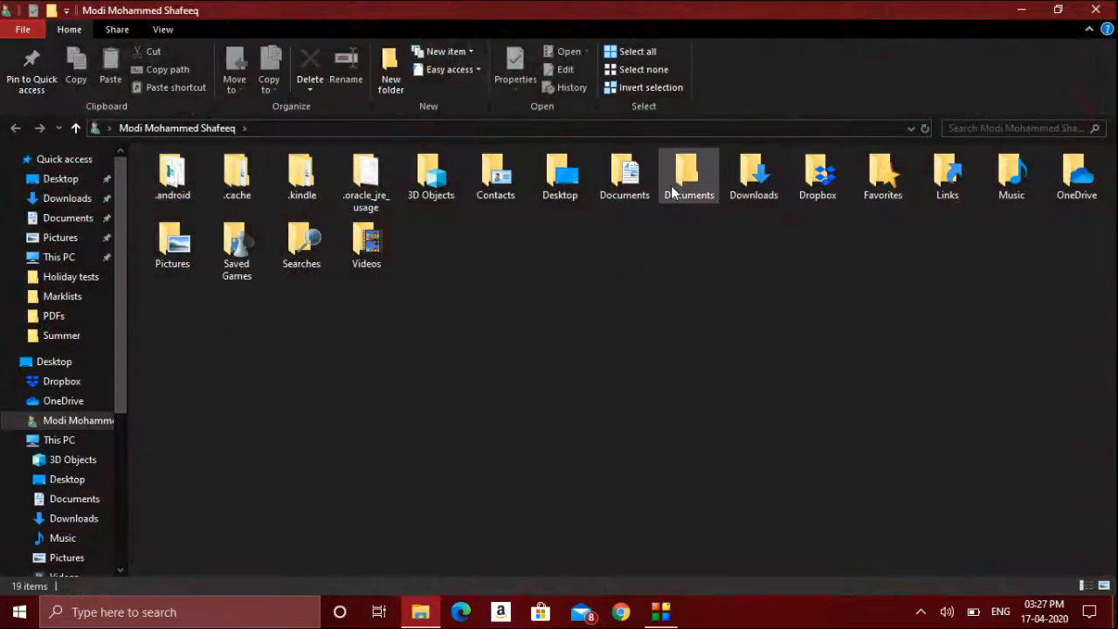
pyautogui.doubleClick(671, 185)
pyautogui.hotkey('alt', 'Left')
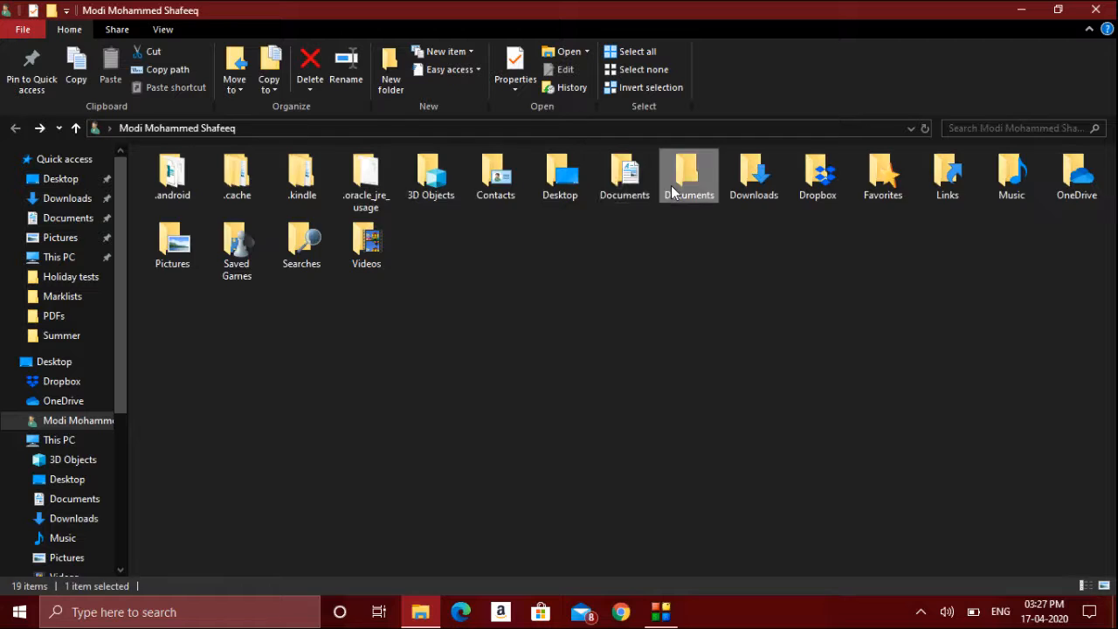
pyautogui.doubleClick(671, 185)
pyautogui.write('bo')
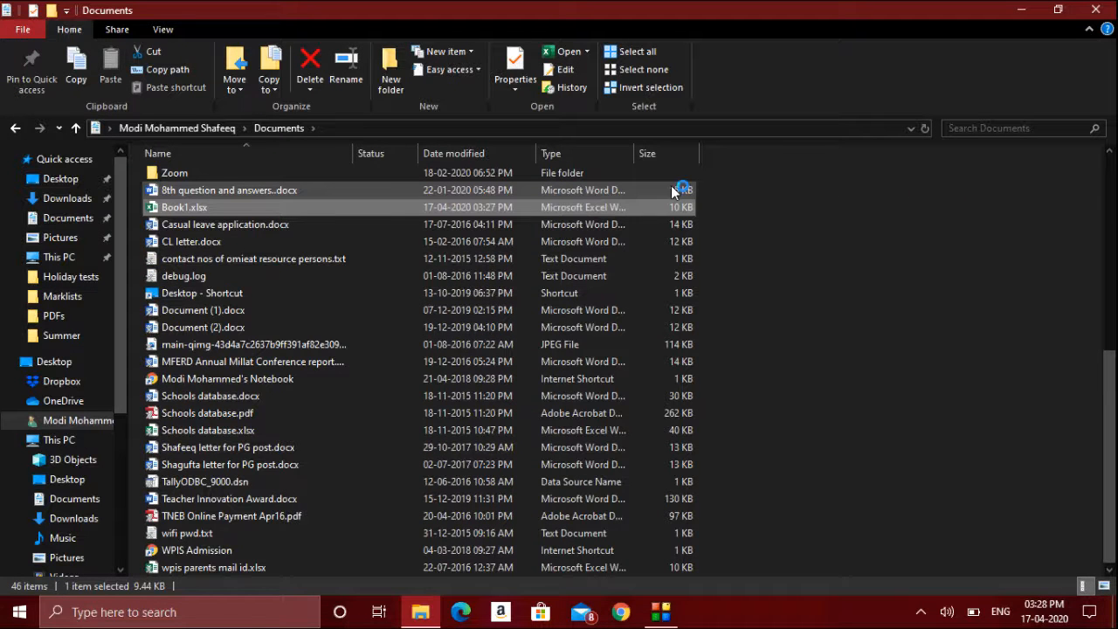
pyautogui.press('Return')
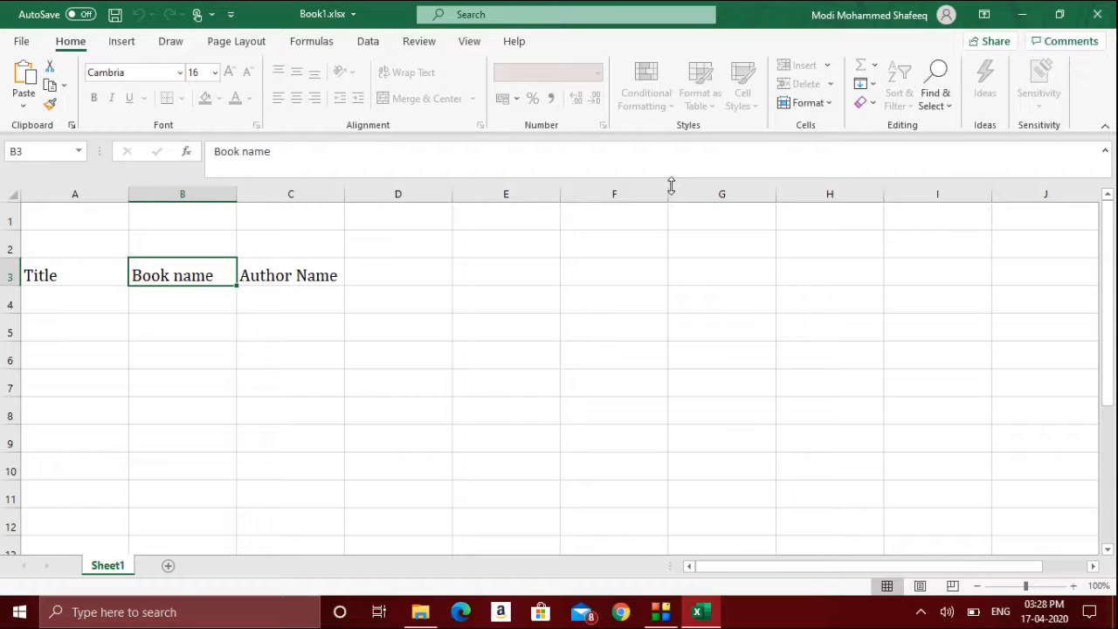
# - Try to edit cell B5 on the protected sheet
pyautogui.click(199, 330)
pyautogui.doubleClick(199, 330)
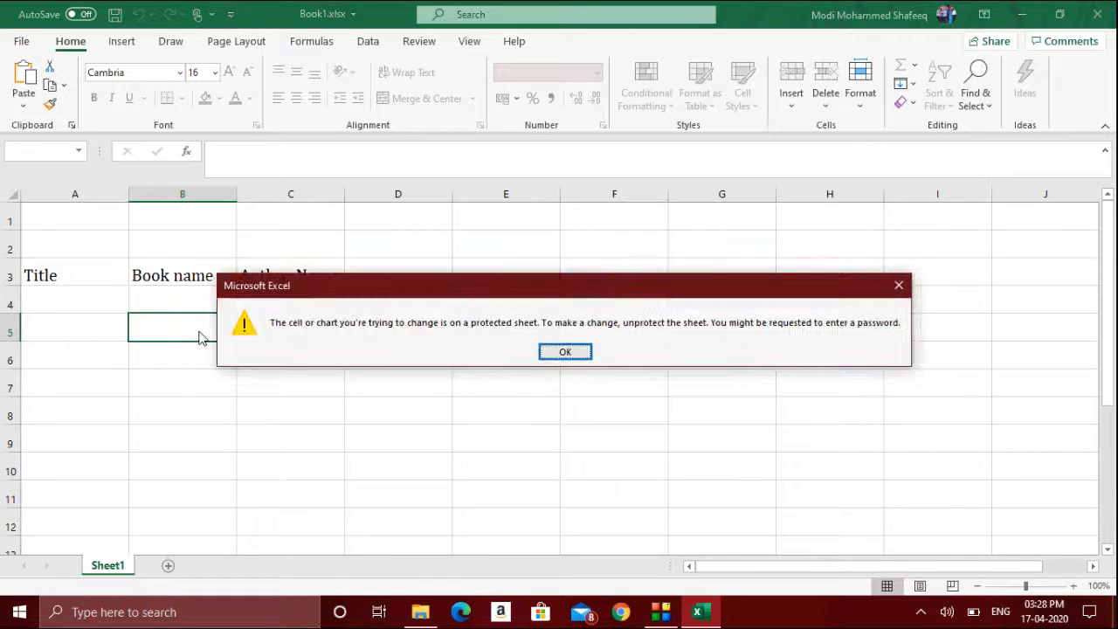
pyautogui.press('Return')
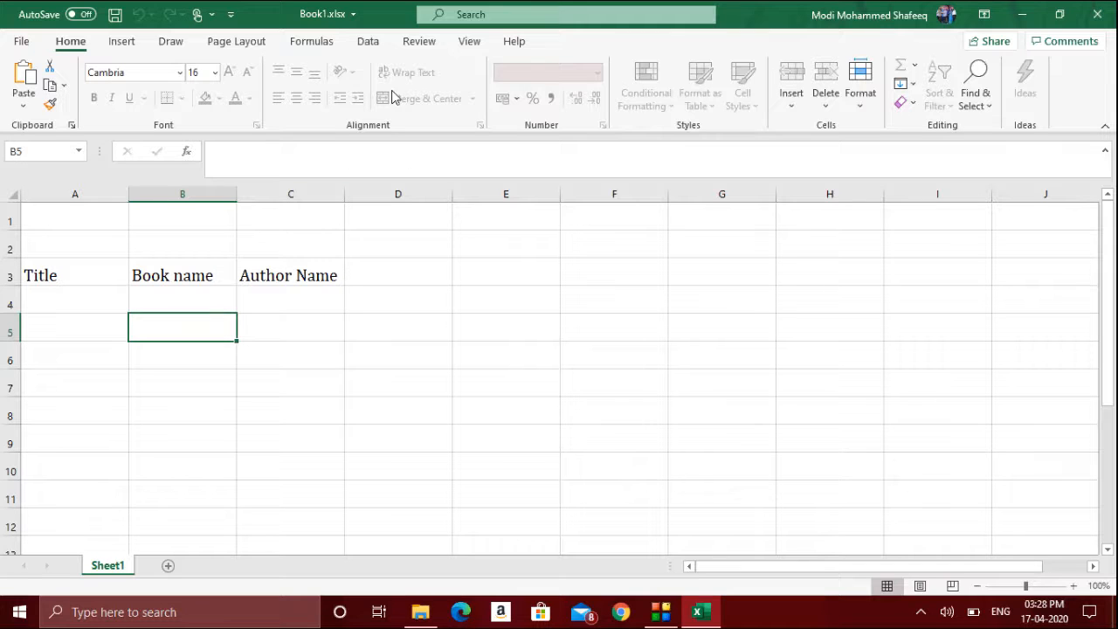
# - Unprotect the sheet by entering its password
pyautogui.click(419, 44)
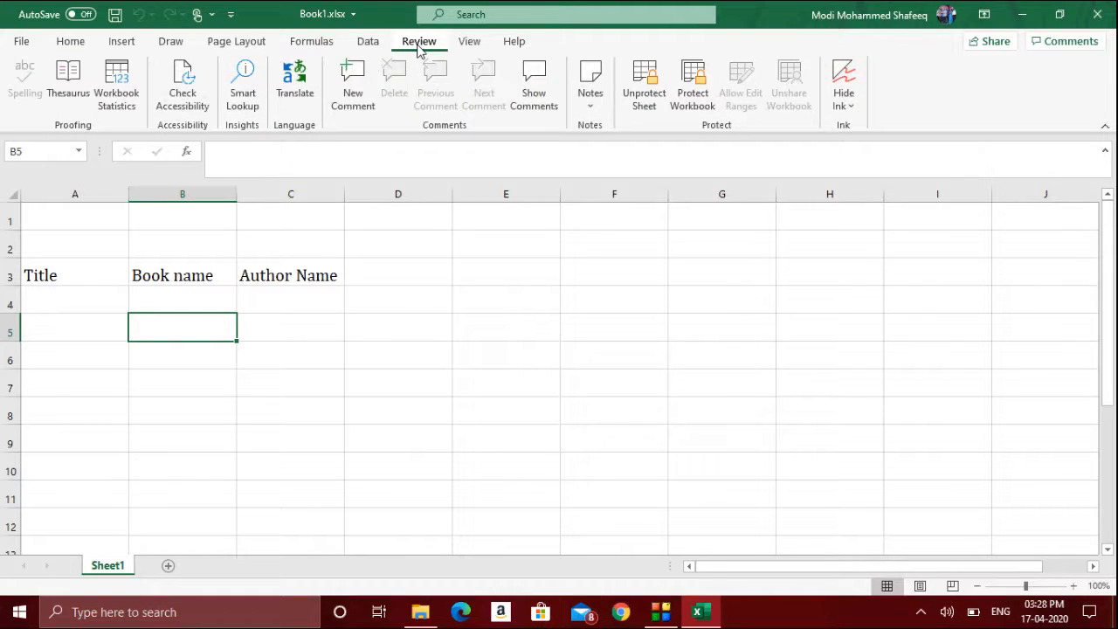
pyautogui.click(640, 83)
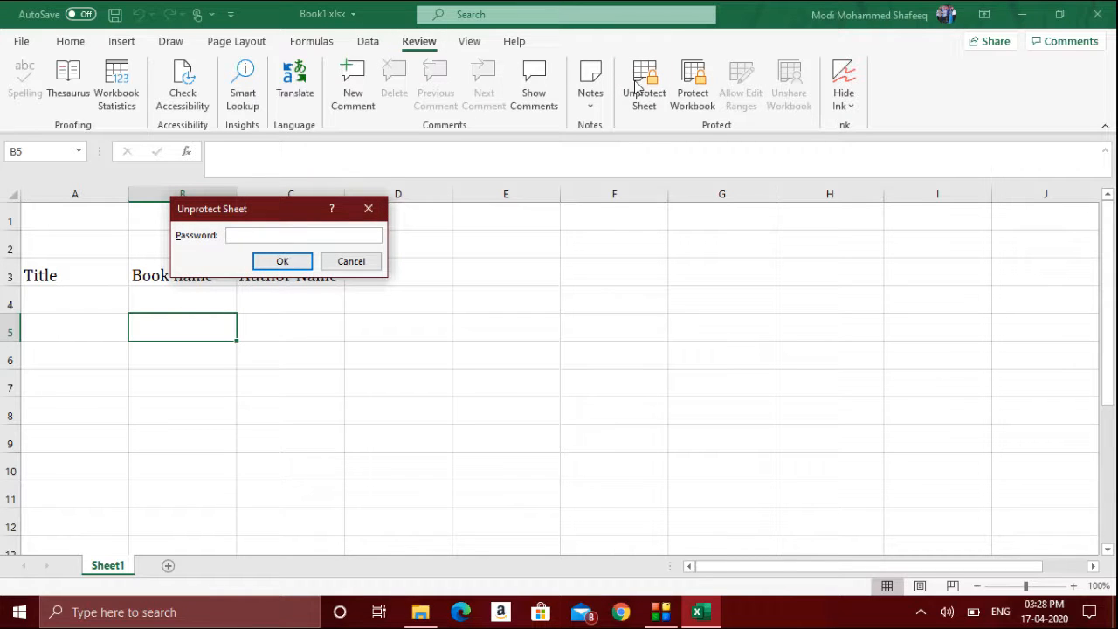
pyautogui.write('12345')
pyautogui.press('Return')
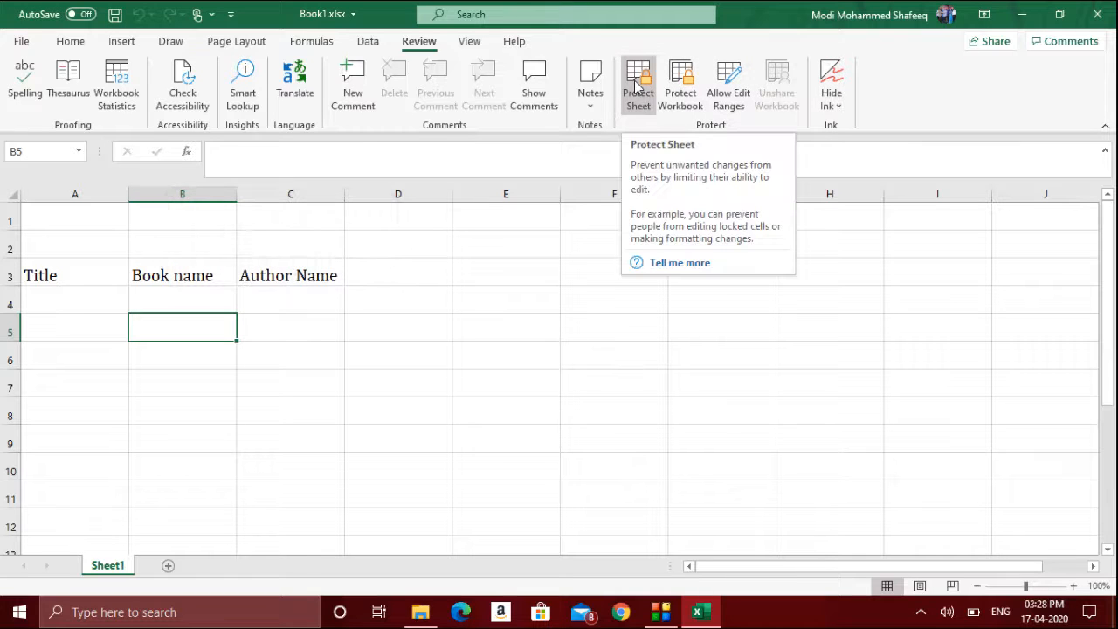
# - Try typing into cell E6 and cancel the entry
pyautogui.click(482, 358)
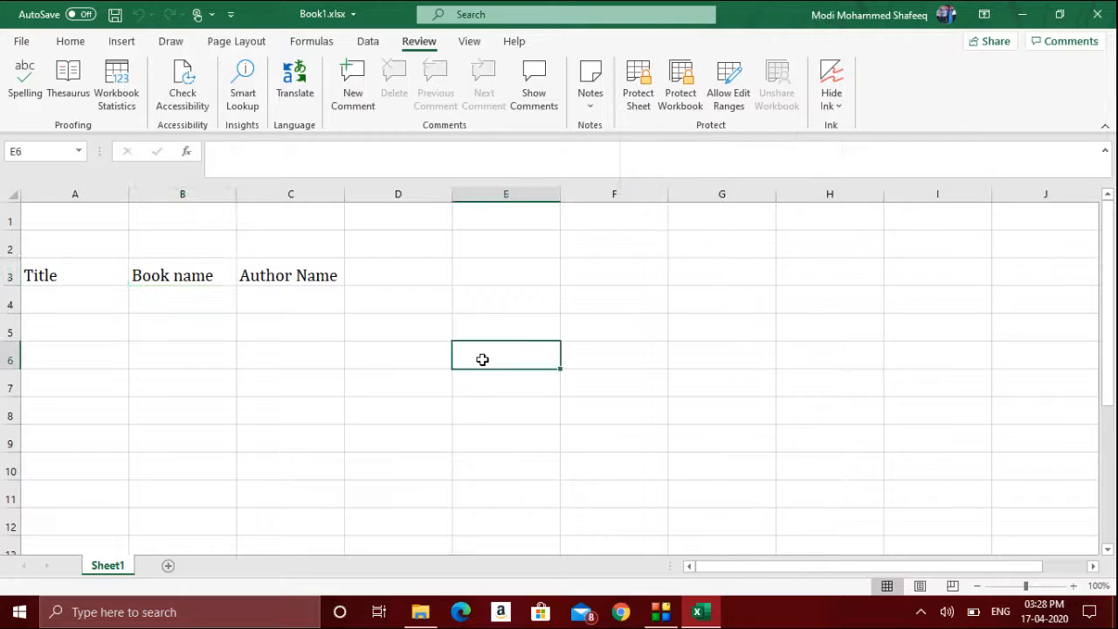
pyautogui.write('hj')
pyautogui.press('BackSpace')
pyautogui.press('Escape')
# - Open the Protect Workbook dialog and close it without protecting
pyautogui.click(680, 98)
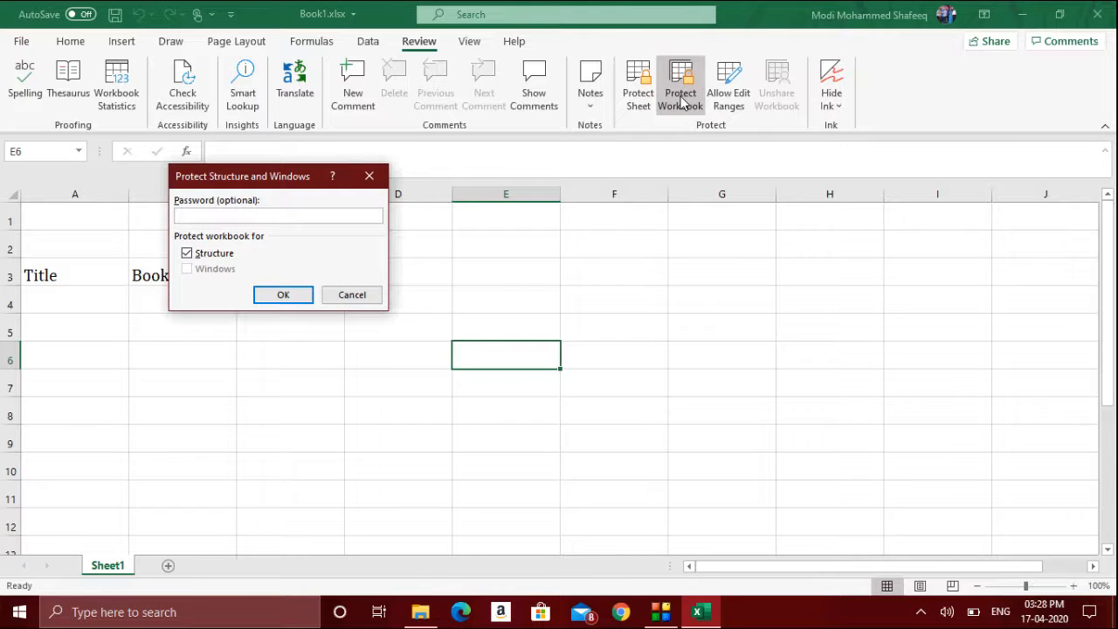
pyautogui.click(370, 177)
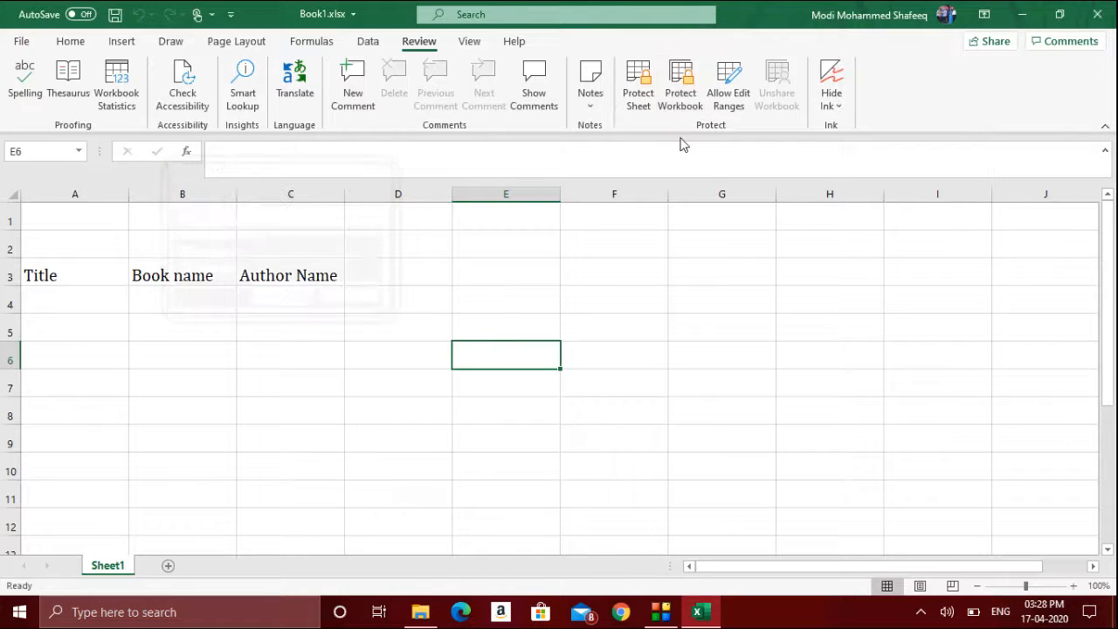
# - Protect the sheet again with a password, confirm it, and try typing in cell E6
pyautogui.click(637, 98)
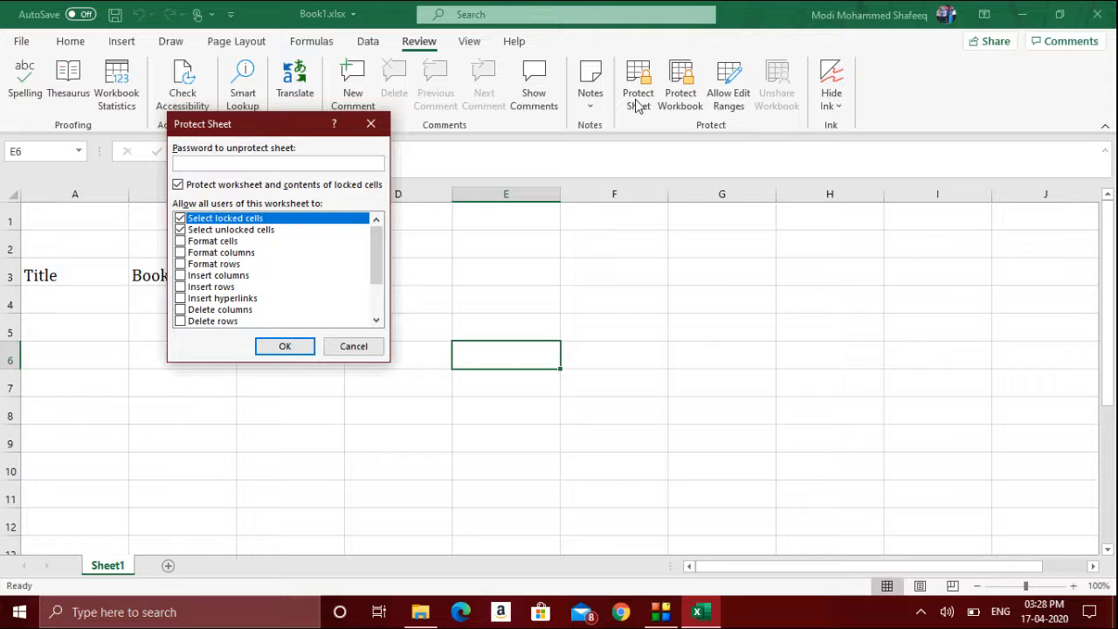
pyautogui.write('123456')
pyautogui.press('Return')
pyautogui.write('12345')
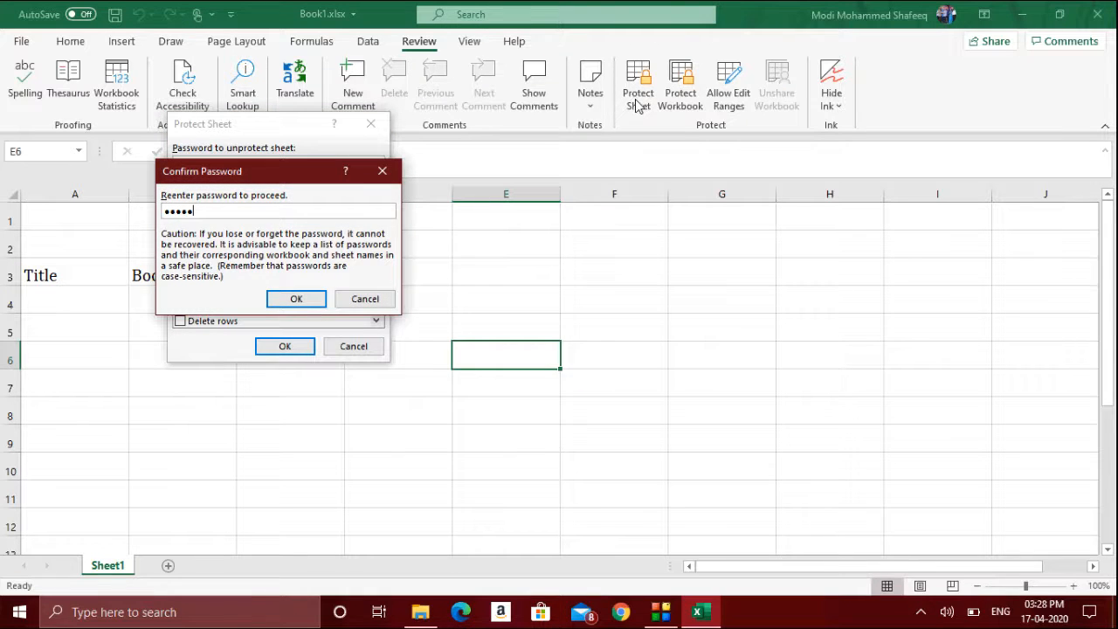
pyautogui.press('BackSpace')
pyautogui.press('BackSpace')
pyautogui.press('BackSpace')
pyautogui.press('BackSpace')
pyautogui.press('BackSpace')
pyautogui.write('123456')
pyautogui.press('Return')
pyautogui.press('a')
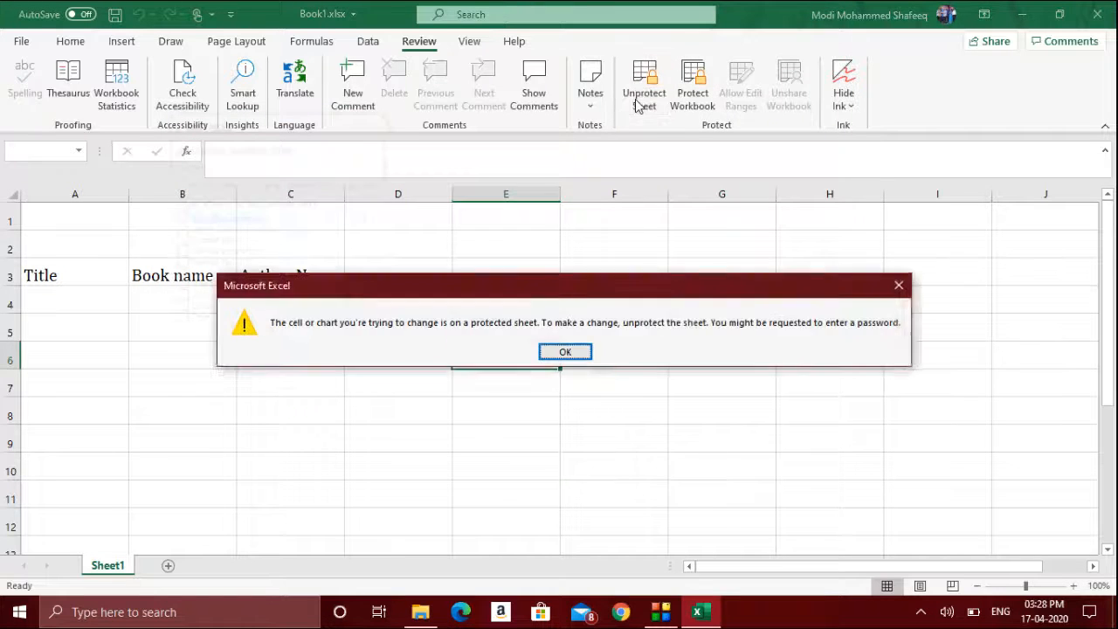
pyautogui.press('Return')
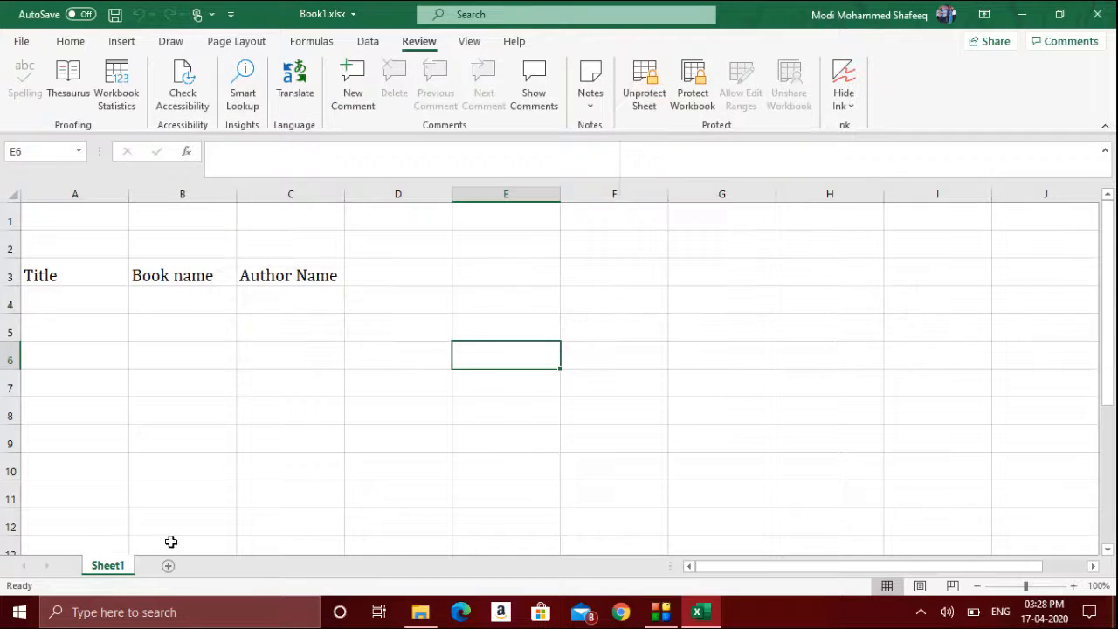
# - Try to delete Sheet1
pyautogui.rightClick(122, 574)
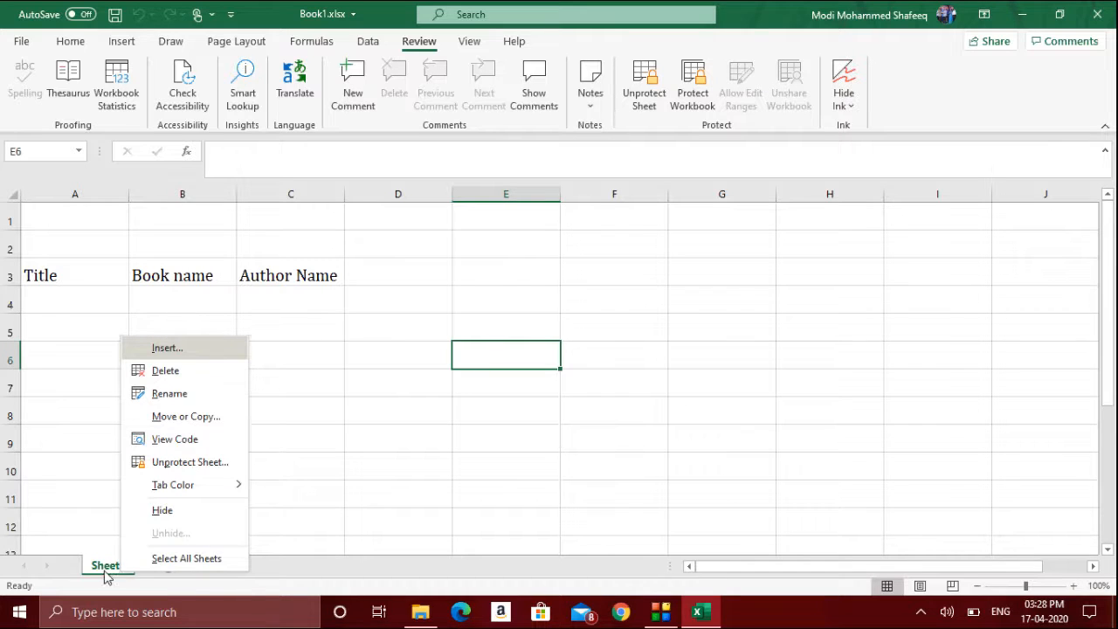
pyautogui.click(208, 370)
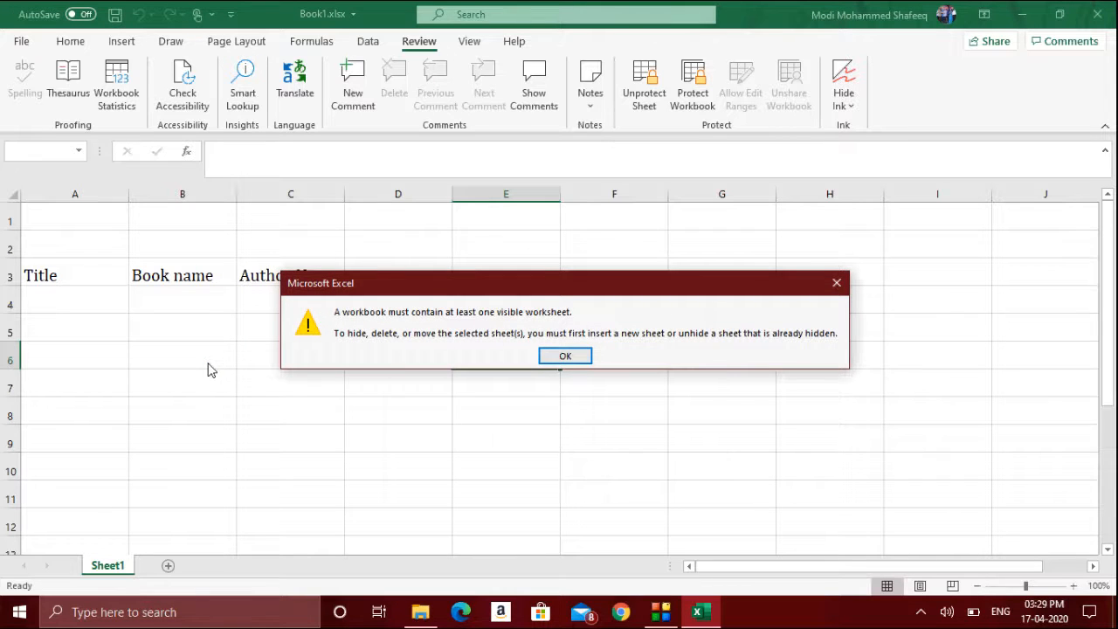
pyautogui.click(587, 357)
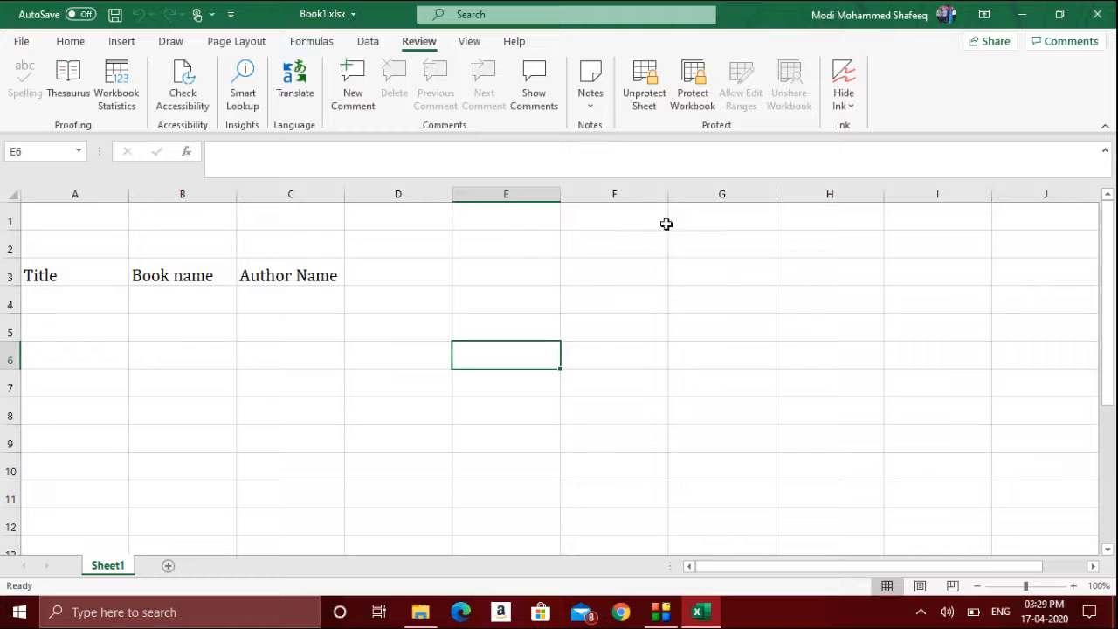
# - Protect the workbook structure with a password, confirm it, and close the workbook saving changes
pyautogui.click(690, 99)
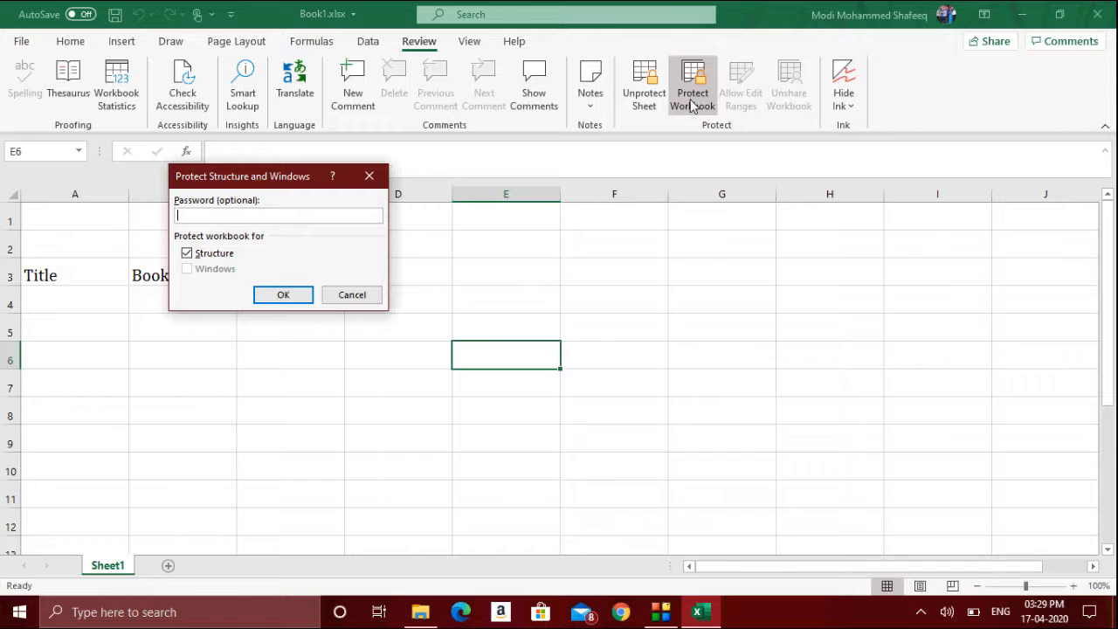
pyautogui.write('12345')
pyautogui.press('Return')
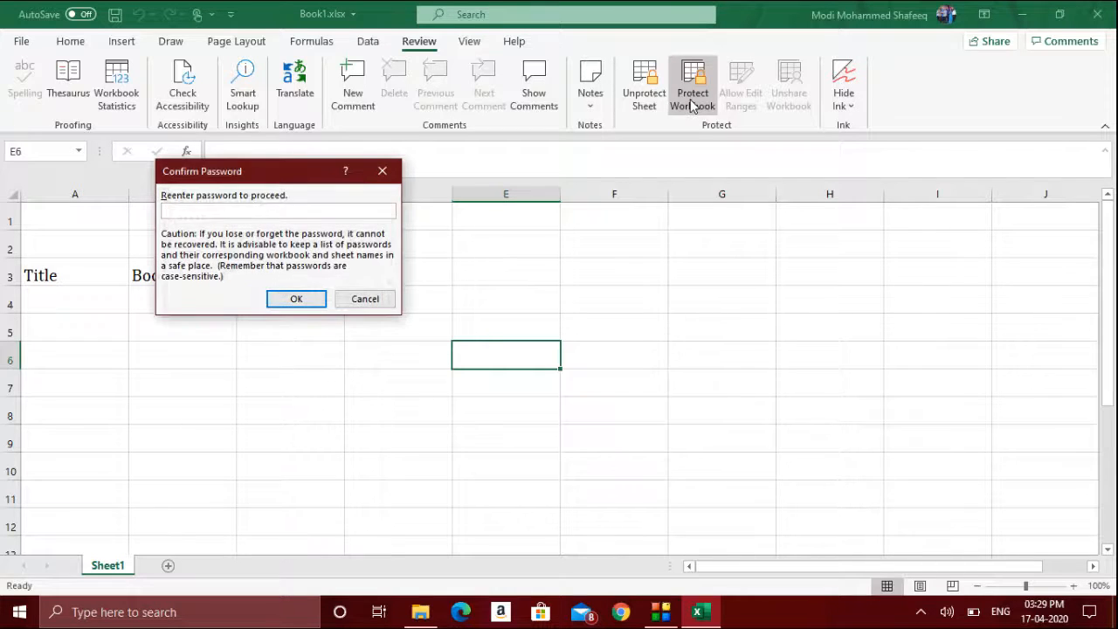
pyautogui.write('12345')
pyautogui.press('BackSpace')
pyautogui.press('BackSpace')
pyautogui.press('BackSpace')
pyautogui.press('BackSpace')
pyautogui.press('BackSpace')
pyautogui.write('12345')
pyautogui.press('BackSpace')
pyautogui.press('BackSpace')
pyautogui.press('BackSpace')
pyautogui.press('BackSpace')
pyautogui.press('BackSpace')
pyautogui.write('12345')
pyautogui.press('Return')
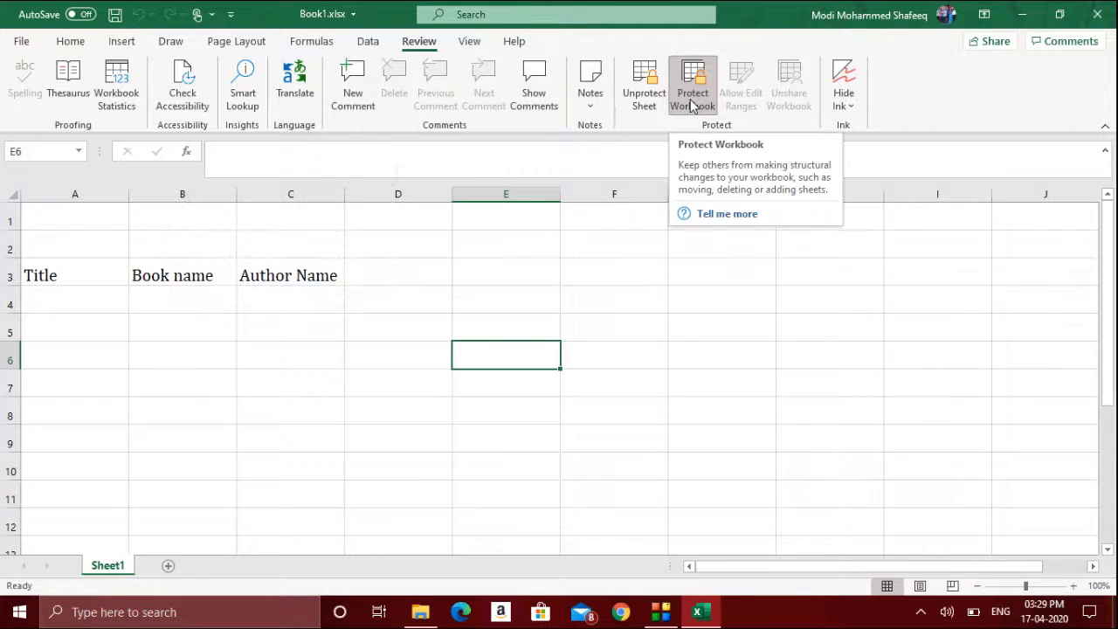
pyautogui.click(1097, 14)
pyautogui.press('Return')
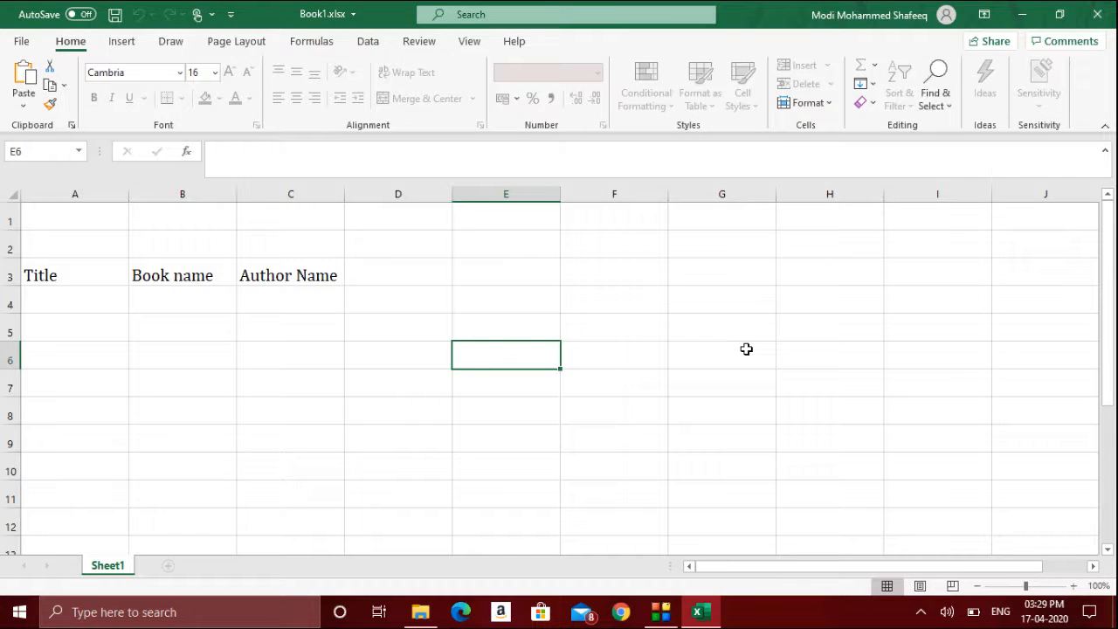
# - Inspect the sheet tab's options on the protected workbook
pyautogui.click(384, 44)
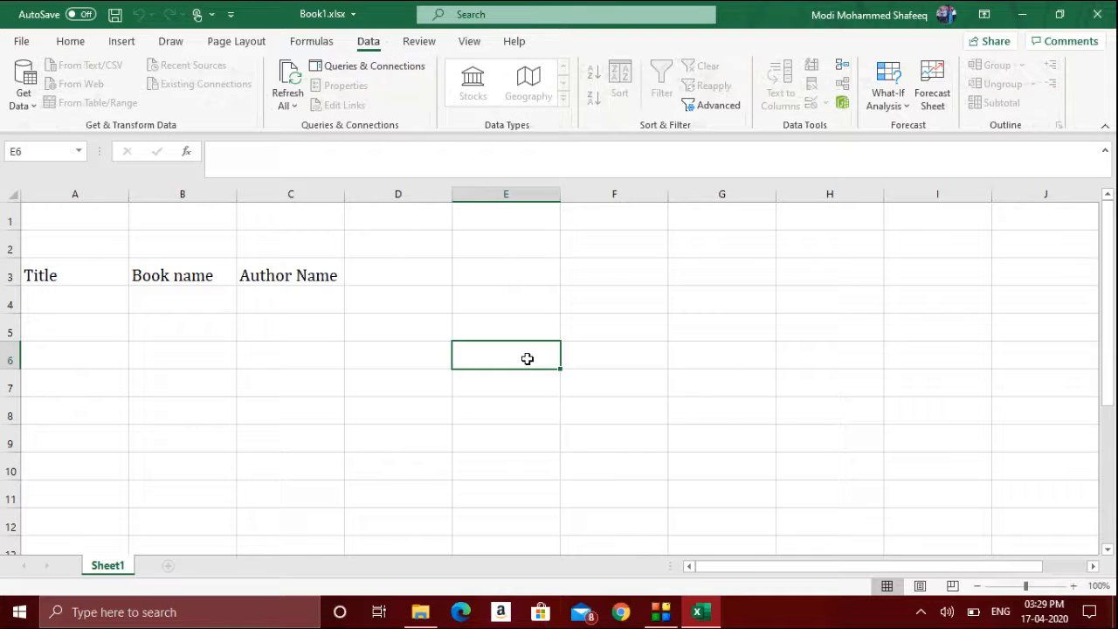
pyautogui.rightClick(115, 567)
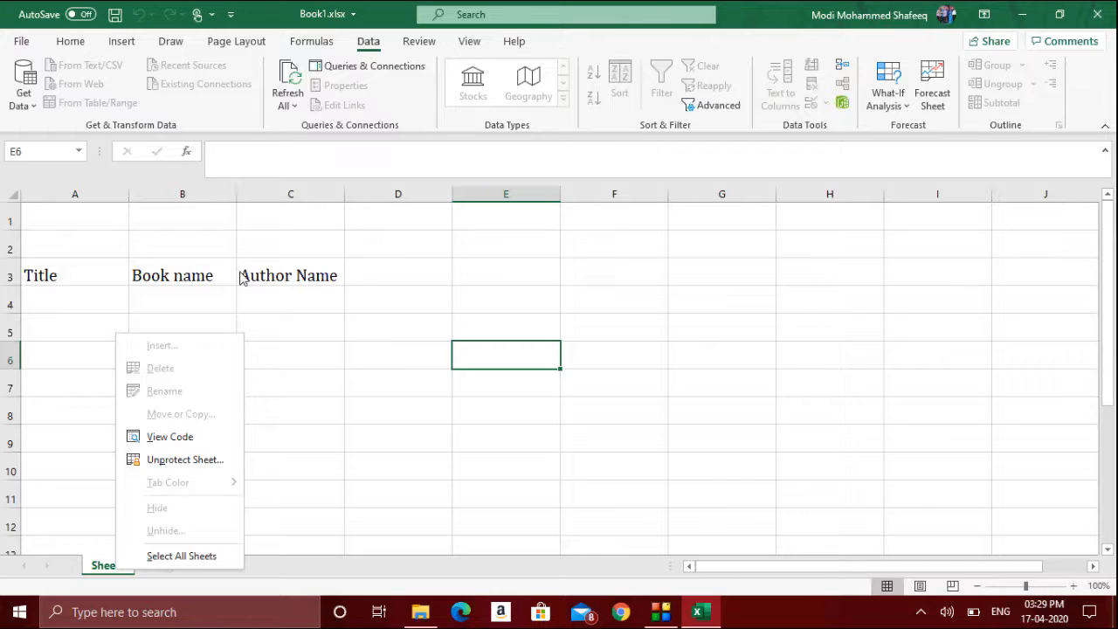
pyautogui.click(423, 46)
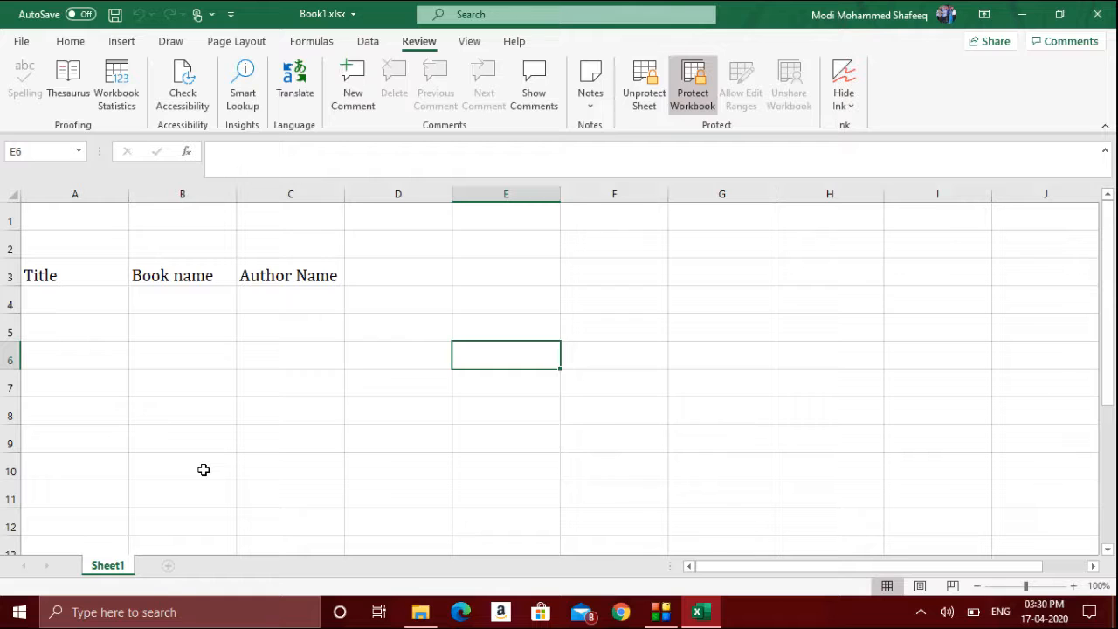
pyautogui.rightClick(101, 572)
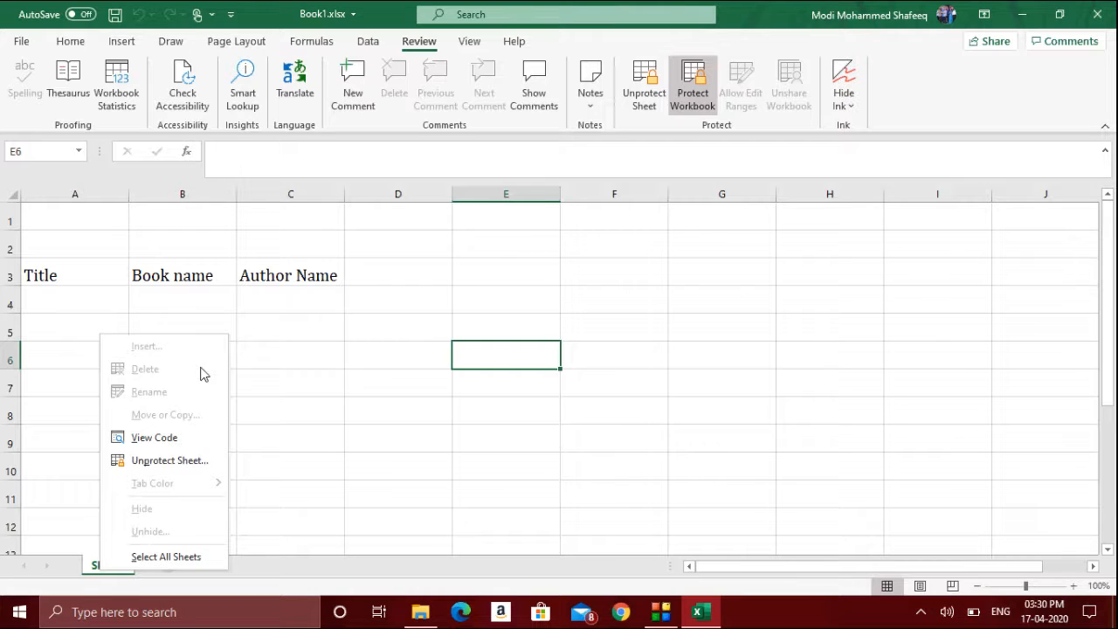
pyautogui.click(415, 309)
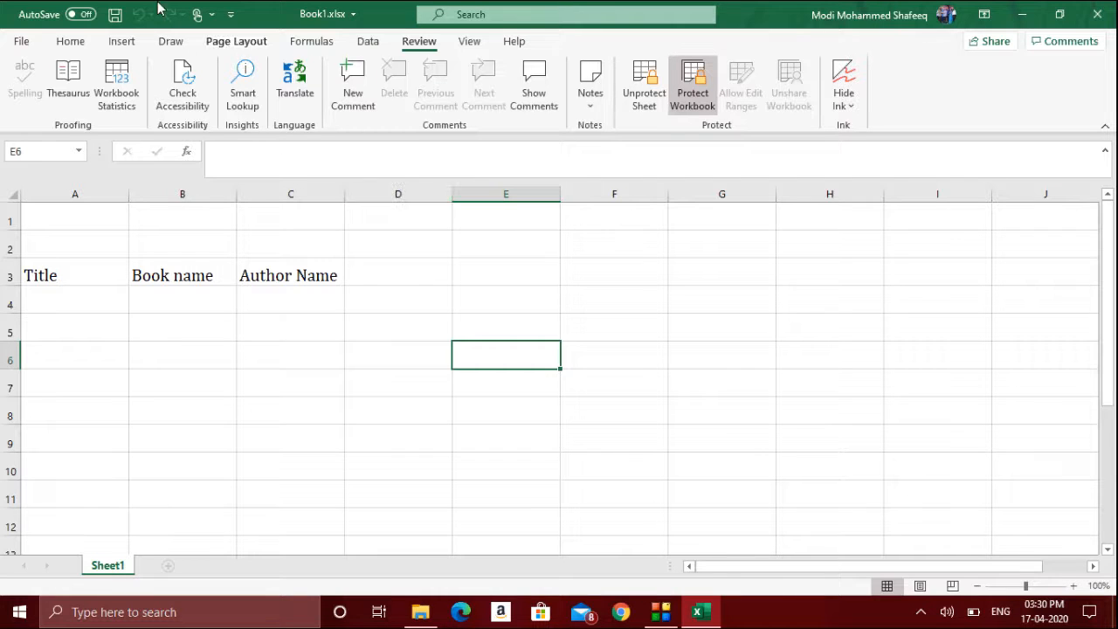
# - Browse the File backstage Account and Feedback pages
pyautogui.click(14, 41)
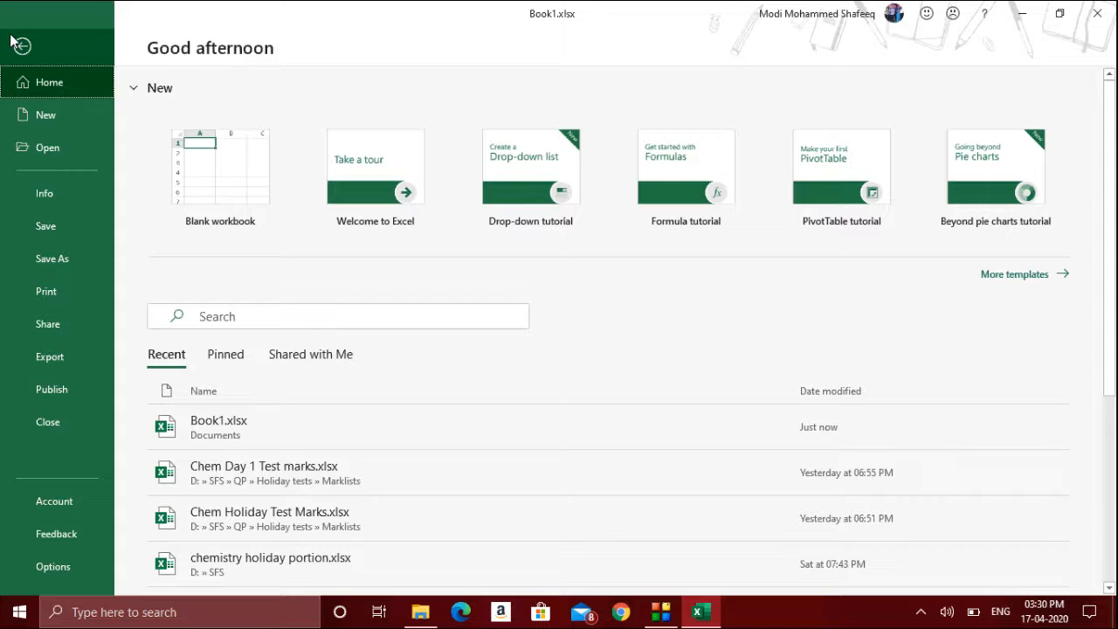
pyautogui.click(16, 44)
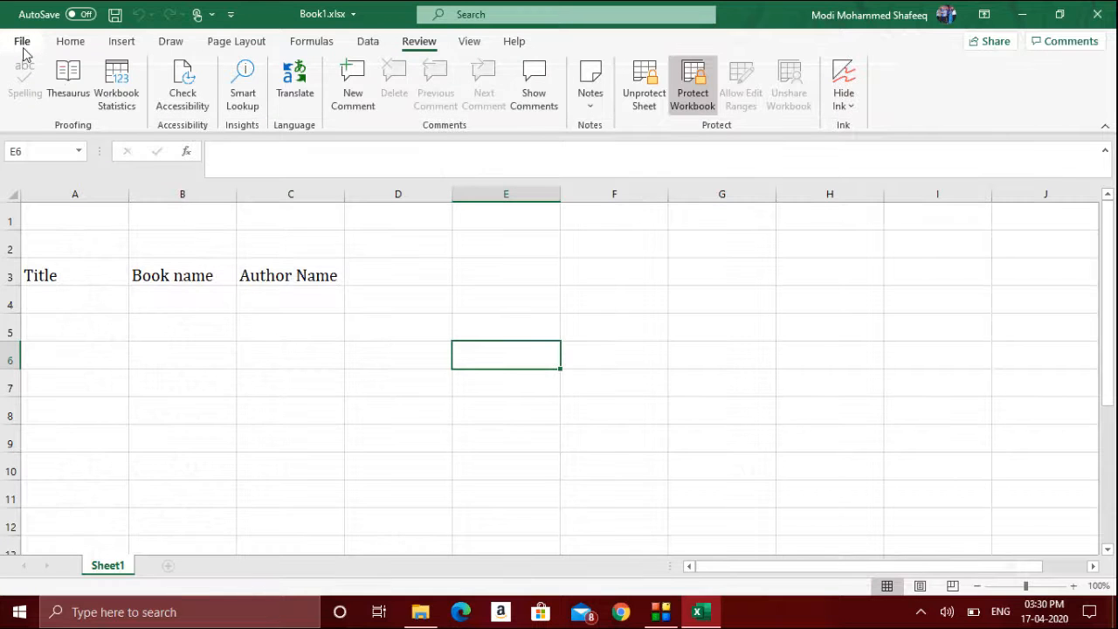
pyautogui.click(22, 42)
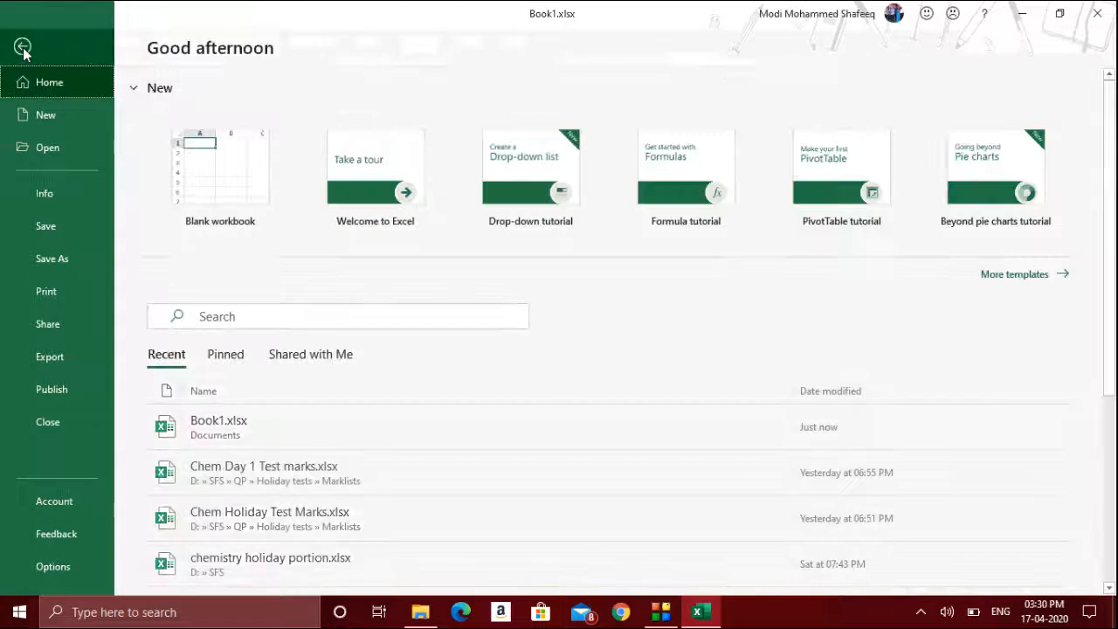
pyautogui.click(83, 506)
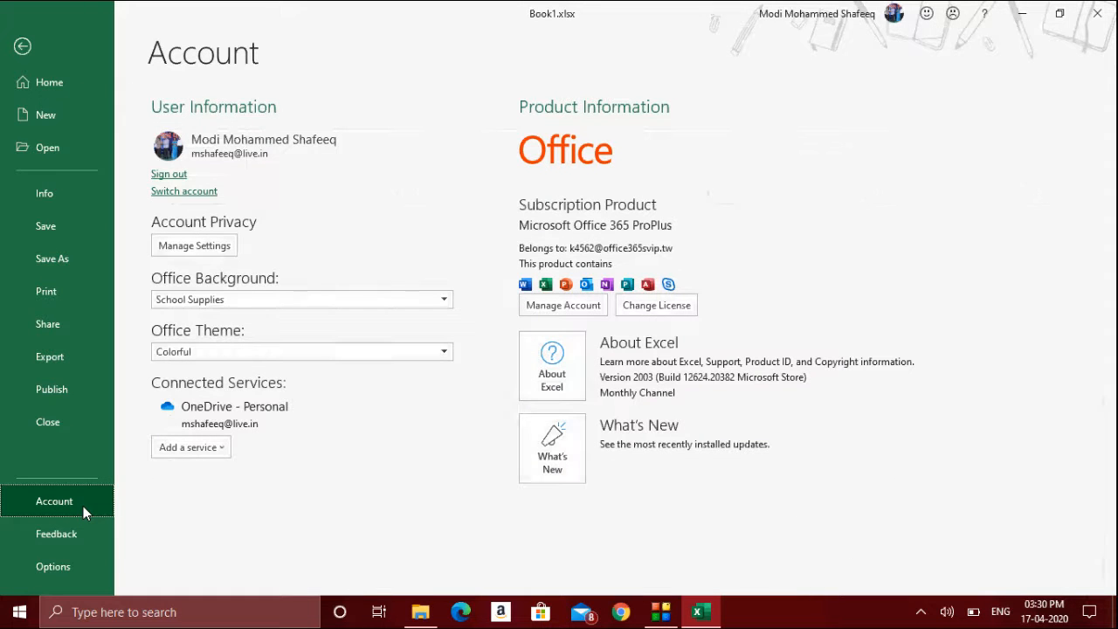
pyautogui.click(80, 538)
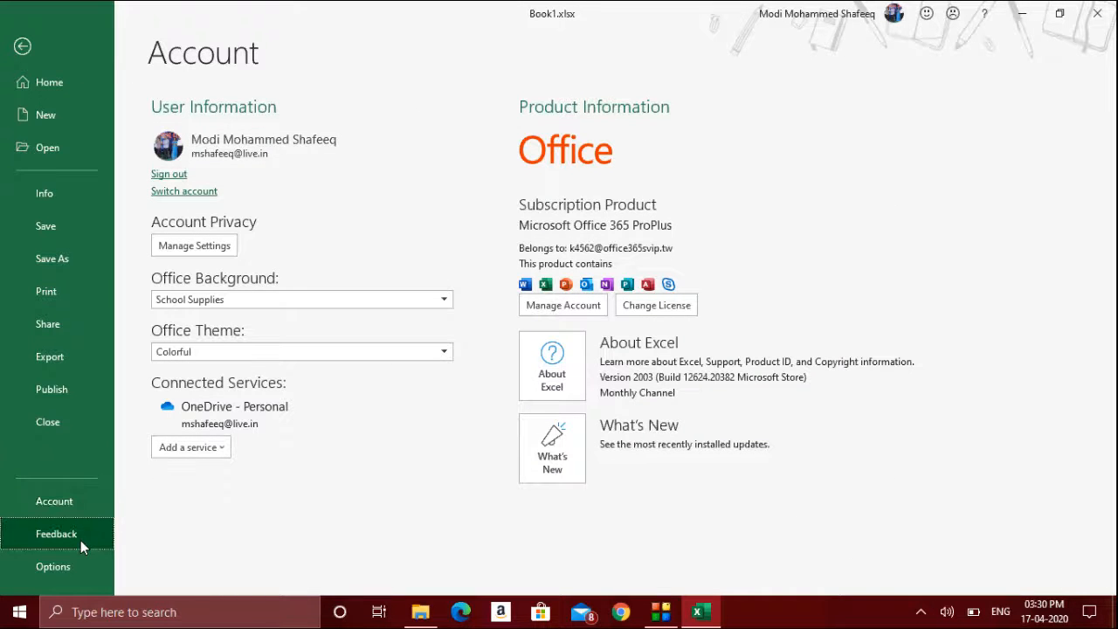
# - Open the Excel Options dialog and cancel it without changes
pyautogui.click(74, 566)
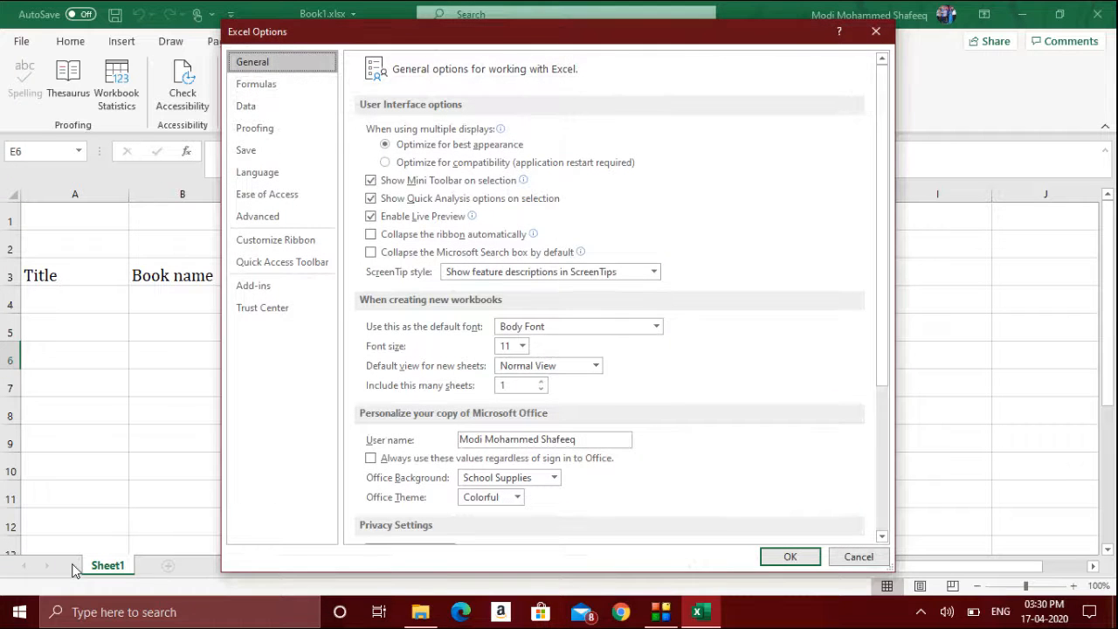
pyautogui.click(858, 556)
# - Browse the File backstage Account, Feedback, Publish, Export and Share pages, then close the Share pane
pyautogui.click(31, 39)
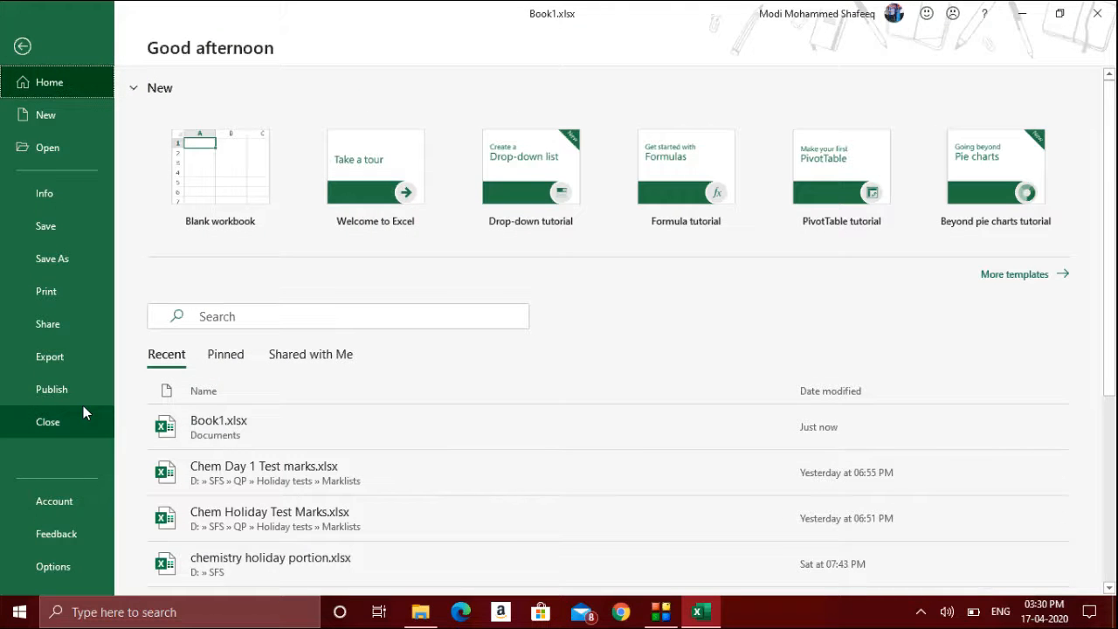
pyautogui.click(78, 503)
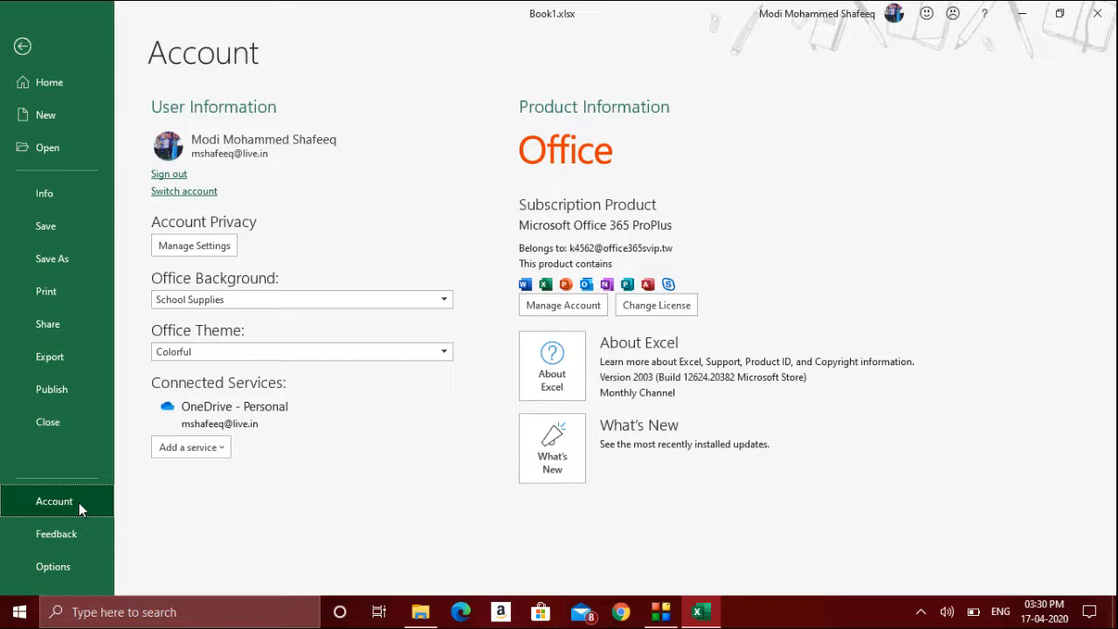
pyautogui.click(78, 519)
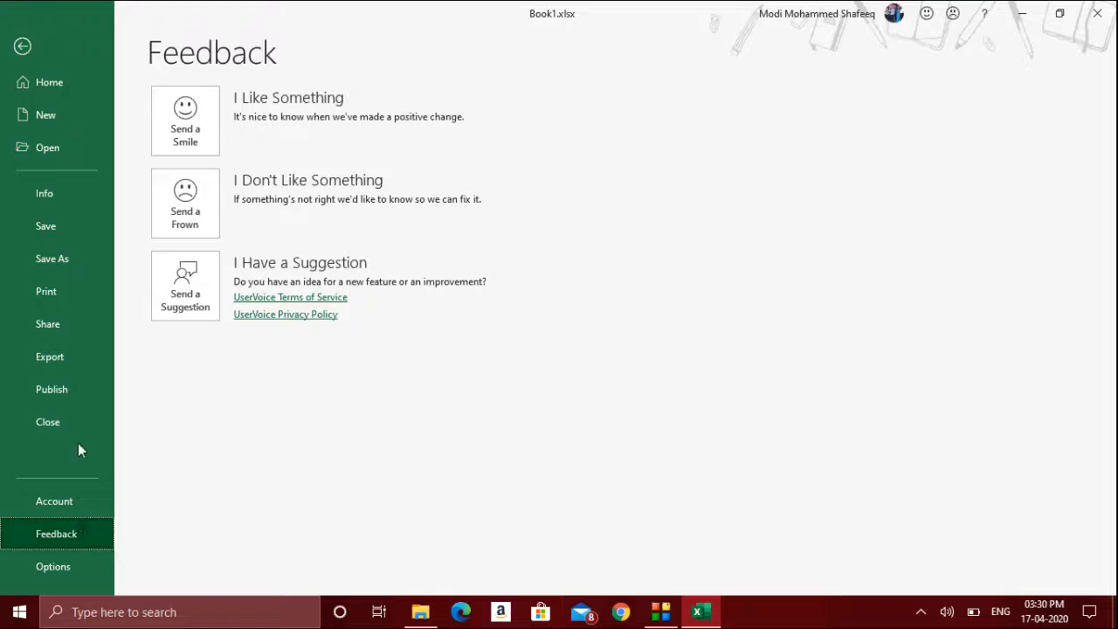
pyautogui.click(75, 390)
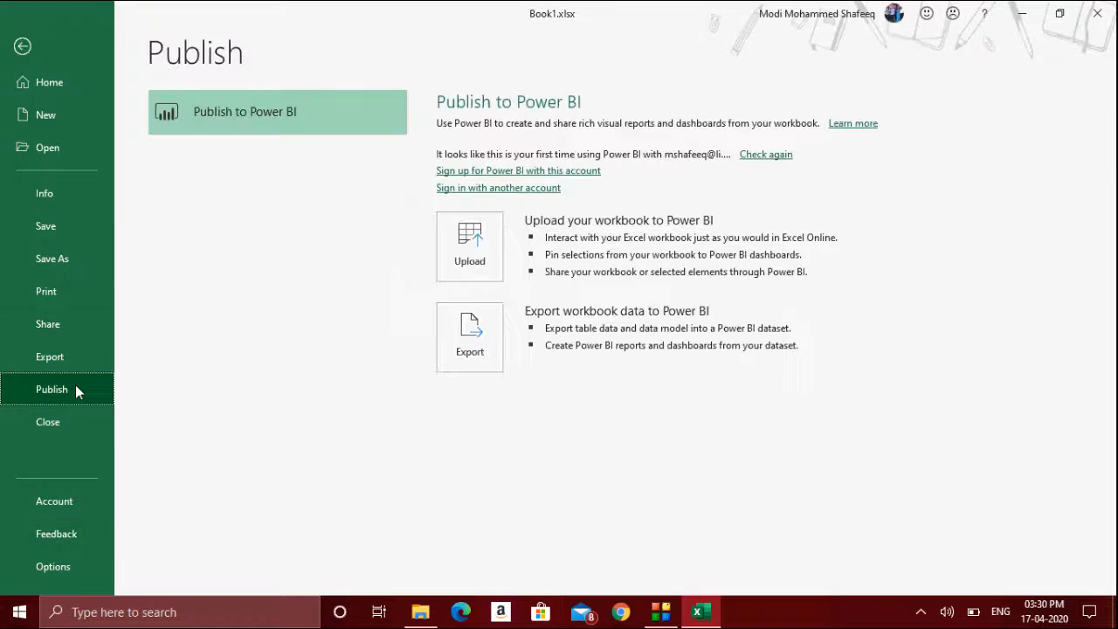
pyautogui.click(75, 368)
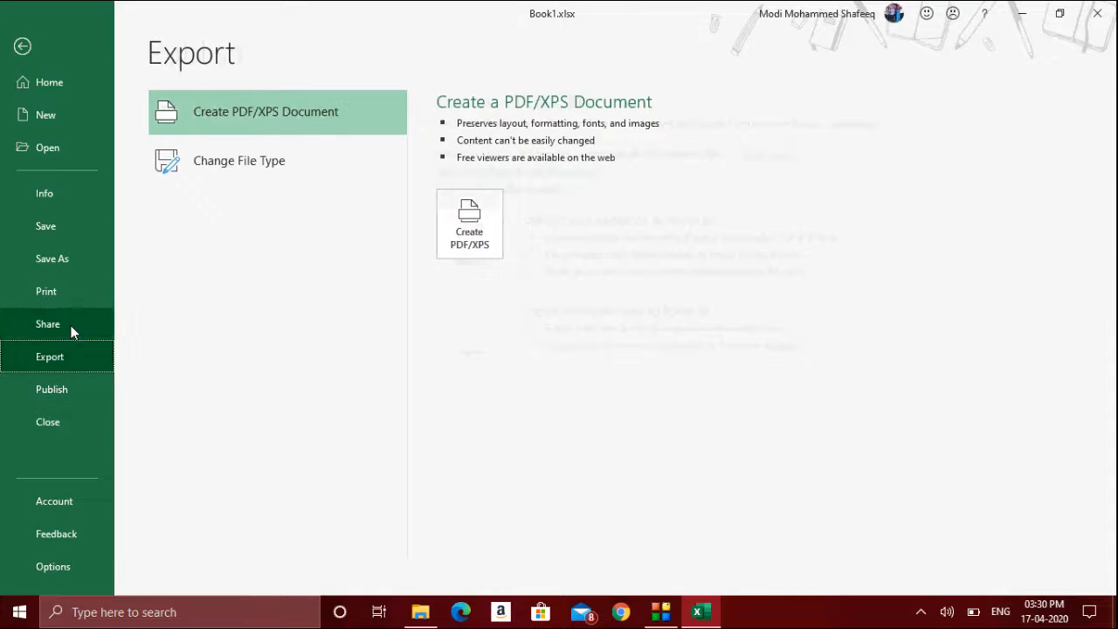
pyautogui.click(75, 333)
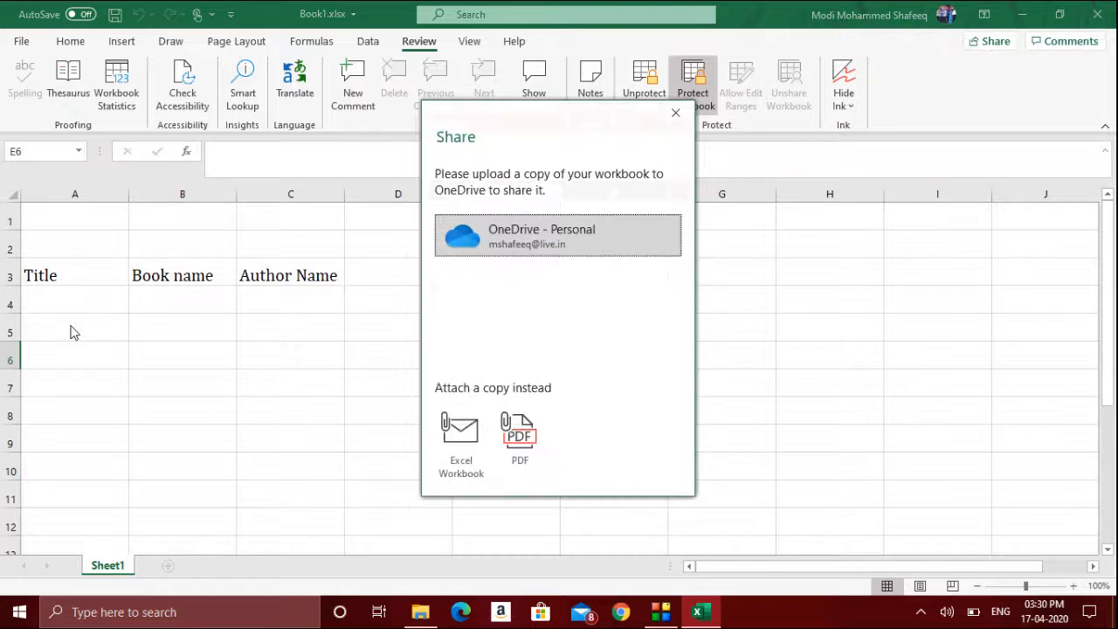
pyautogui.click(664, 112)
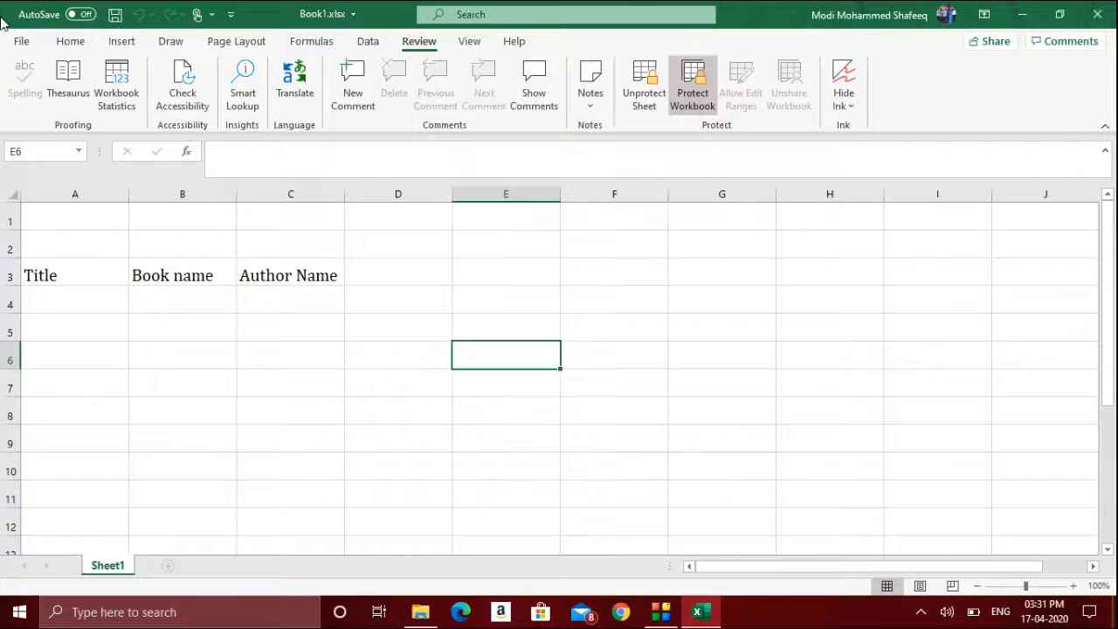
# - Encrypt the workbook with a password from the Info page, re-enter it, and close the workbook saving changes
pyautogui.click(22, 44)
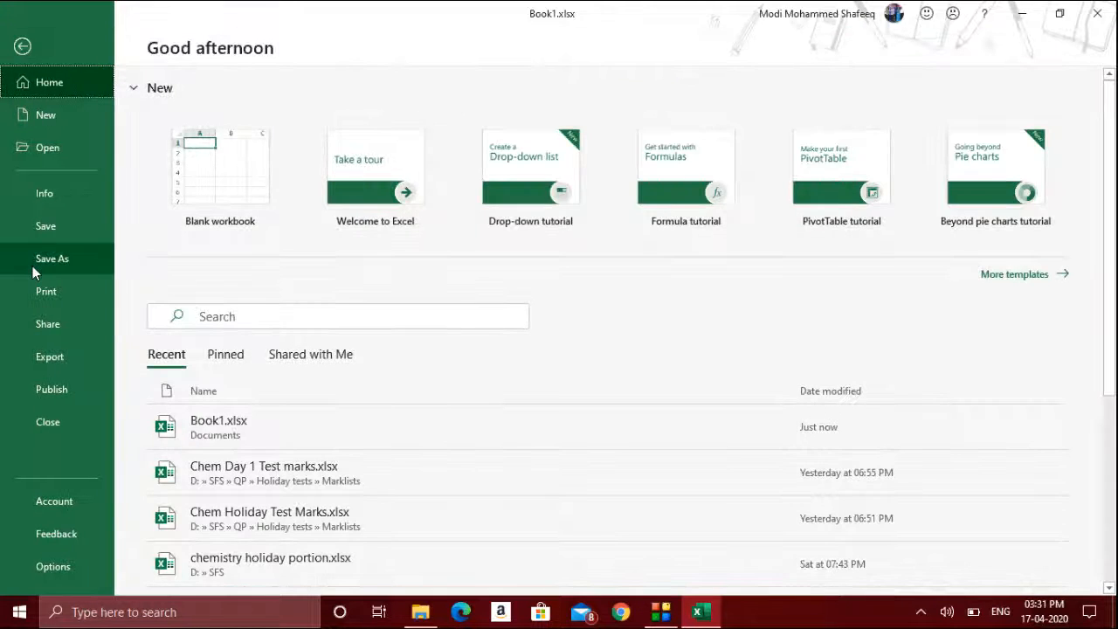
pyautogui.click(69, 198)
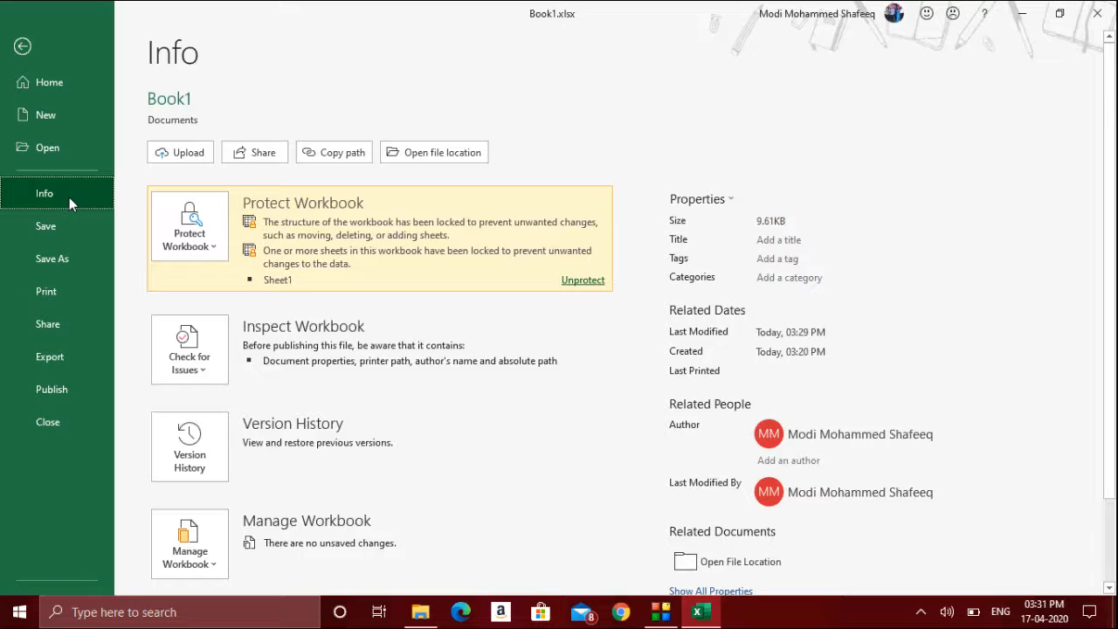
pyautogui.click(224, 254)
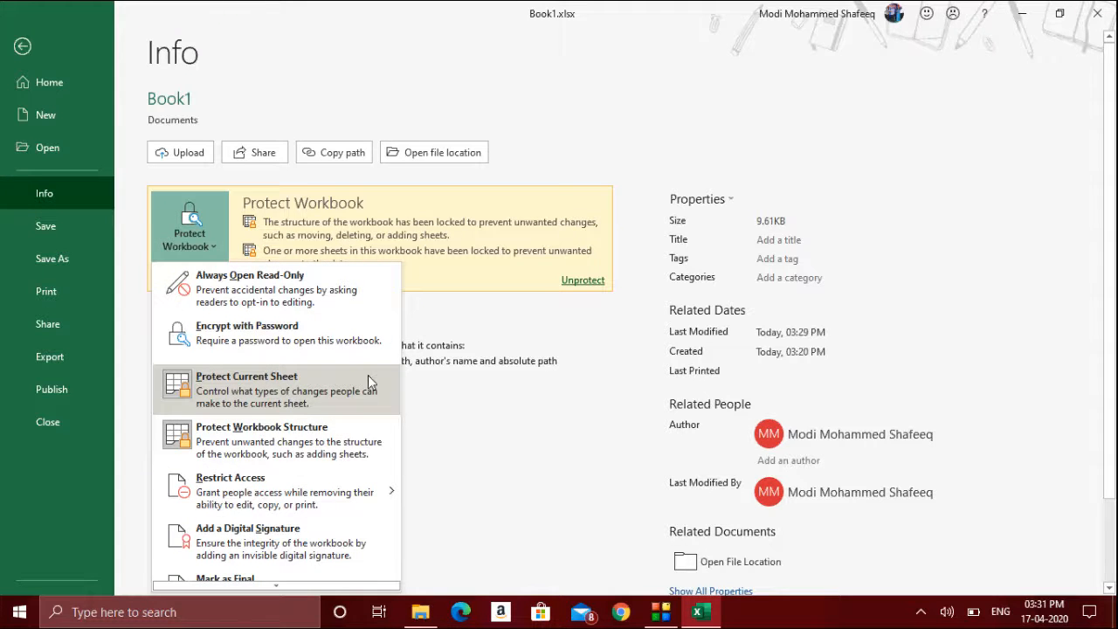
pyautogui.click(341, 338)
pyautogui.write('12345')
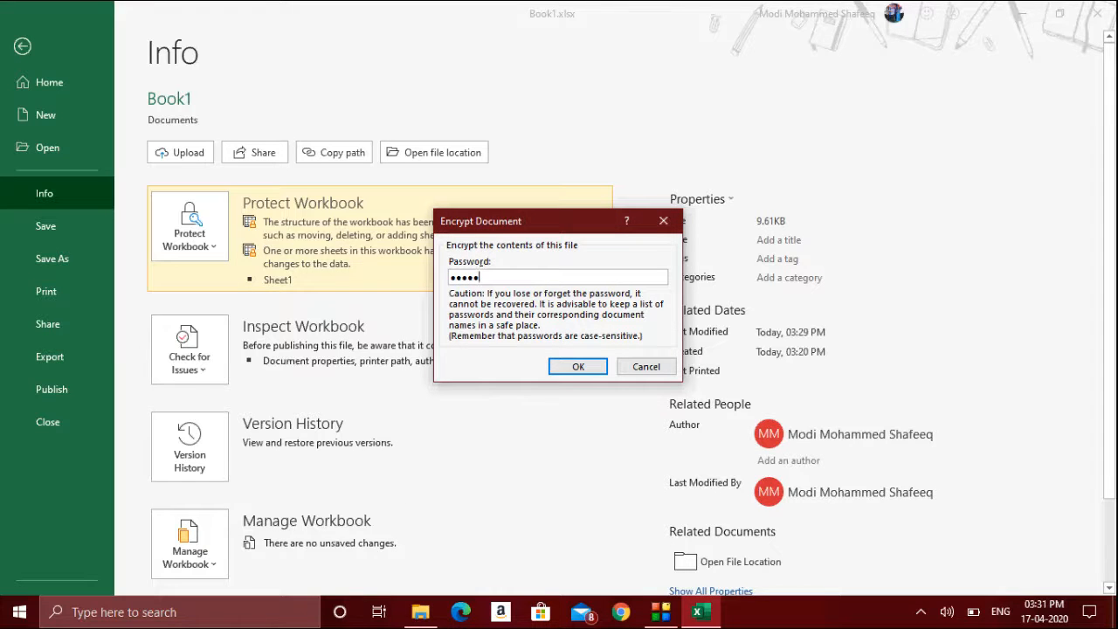
pyautogui.press('Return')
pyautogui.write('12345')
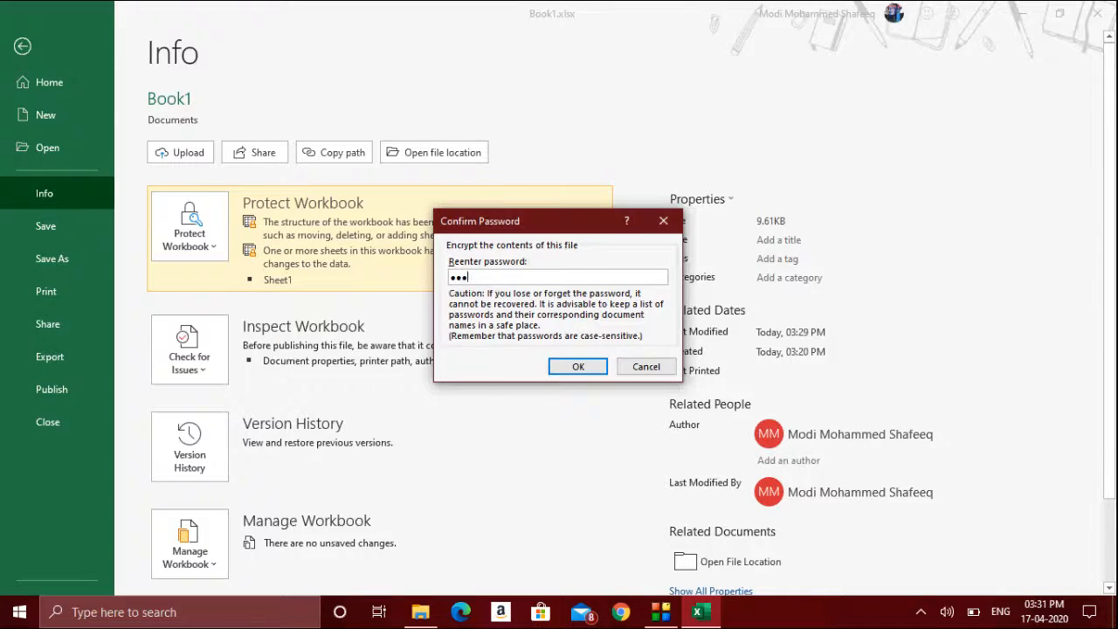
pyautogui.press('Return')
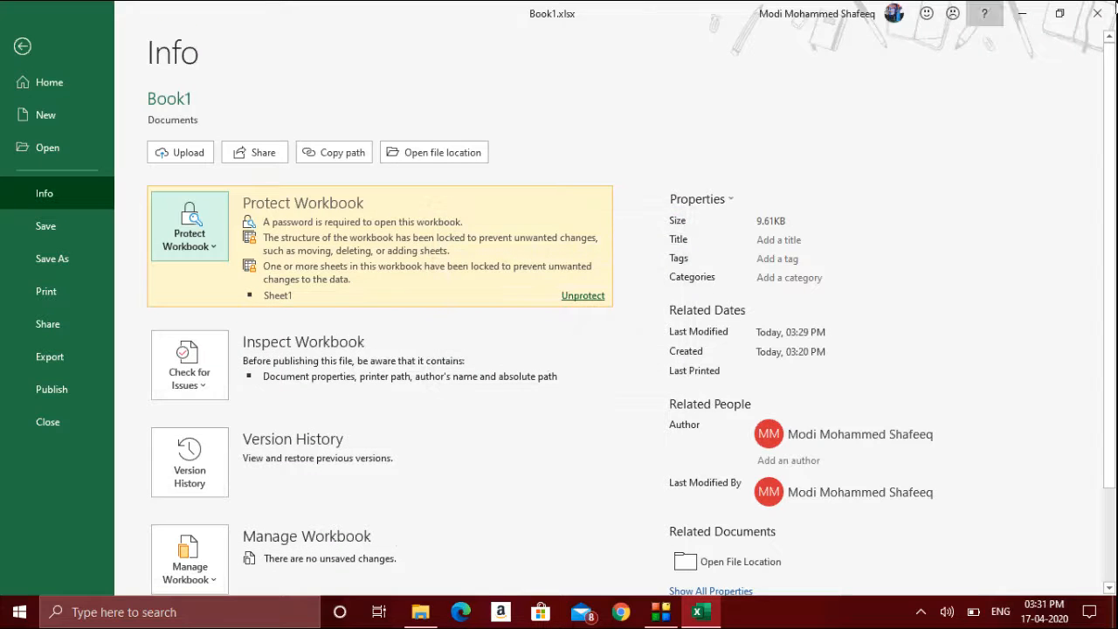
pyautogui.click(1097, 13)
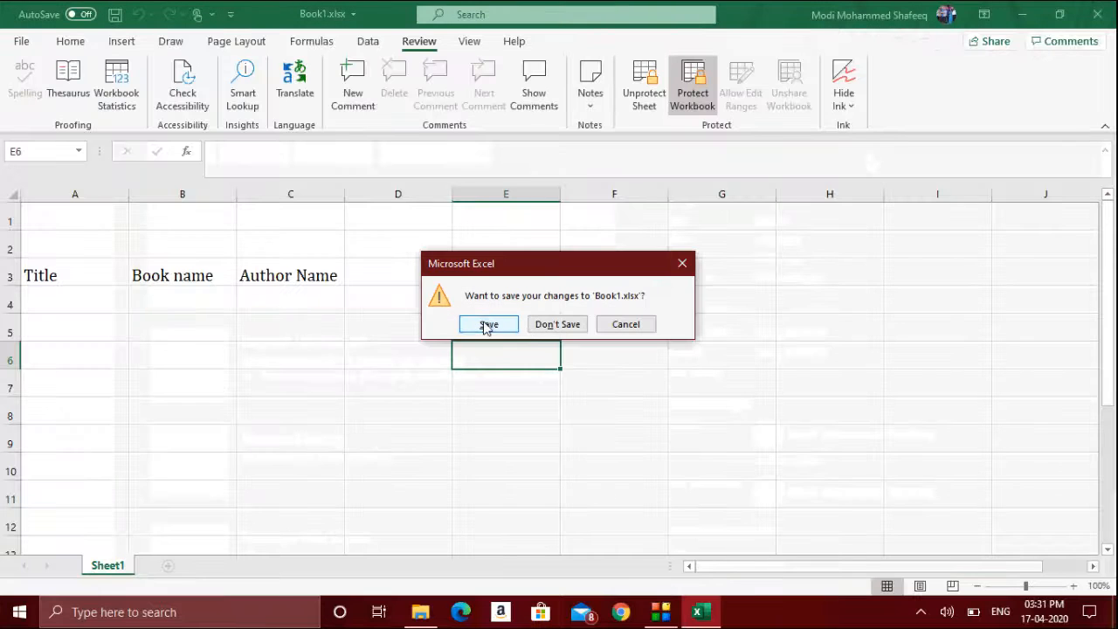
pyautogui.click(485, 323)
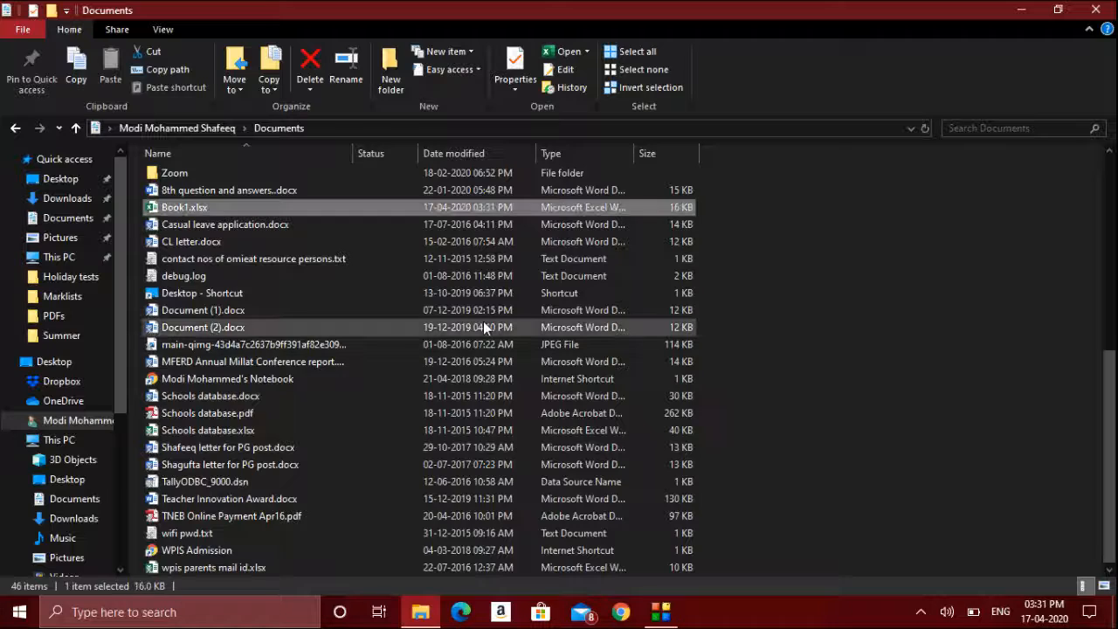
# - Reopen Book1.xlsx from Documents and enter the workbook's opening password
pyautogui.press('Return')
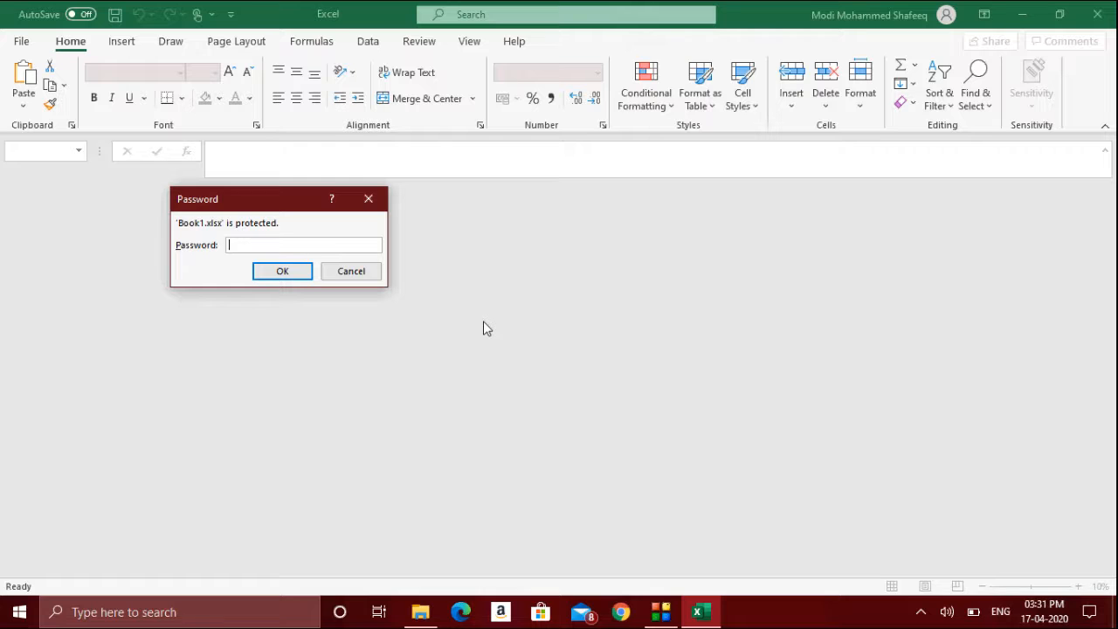
pyautogui.write('1234')
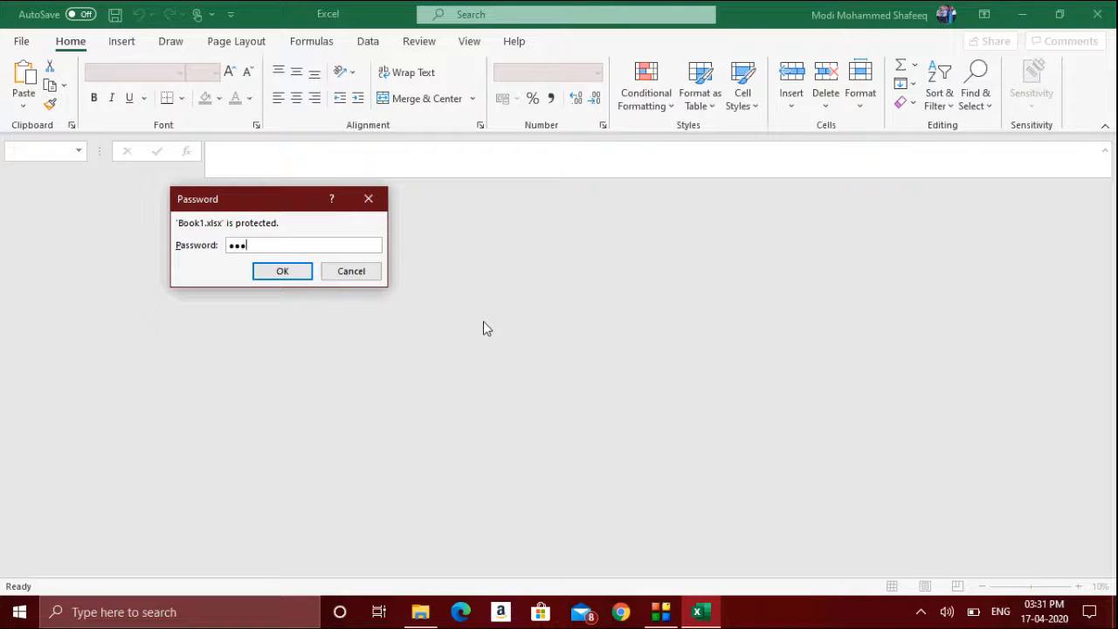
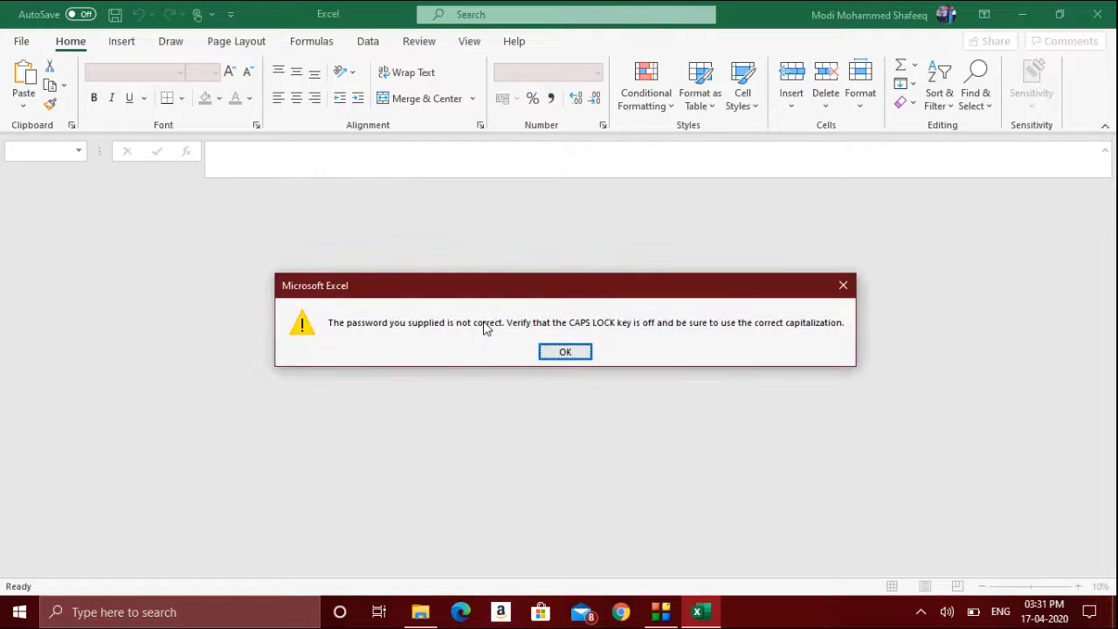
# - Dismiss the incorrect-password message, close Excel, reopen Book1.xlsx and enter the workbook's opening password
pyautogui.press('Return')
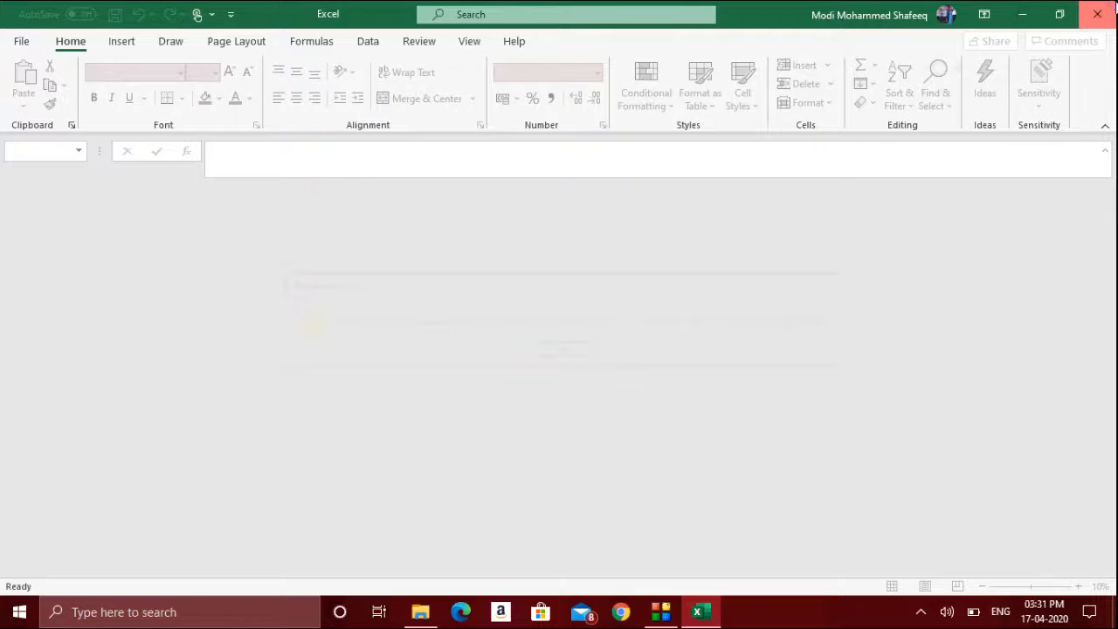
pyautogui.click(1097, 14)
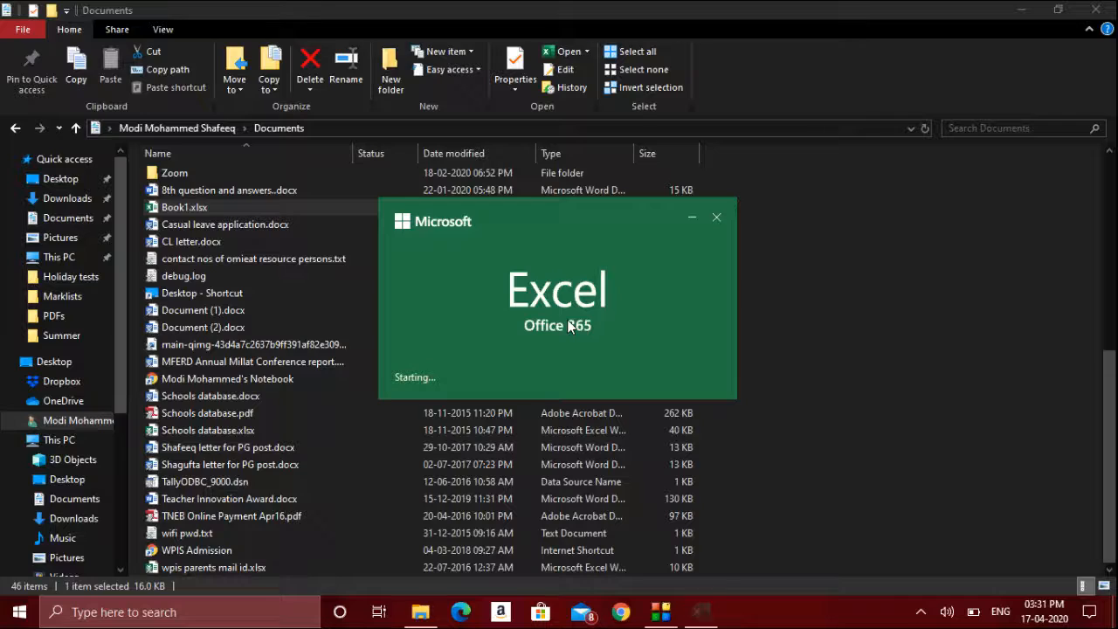
pyautogui.write('•••••')
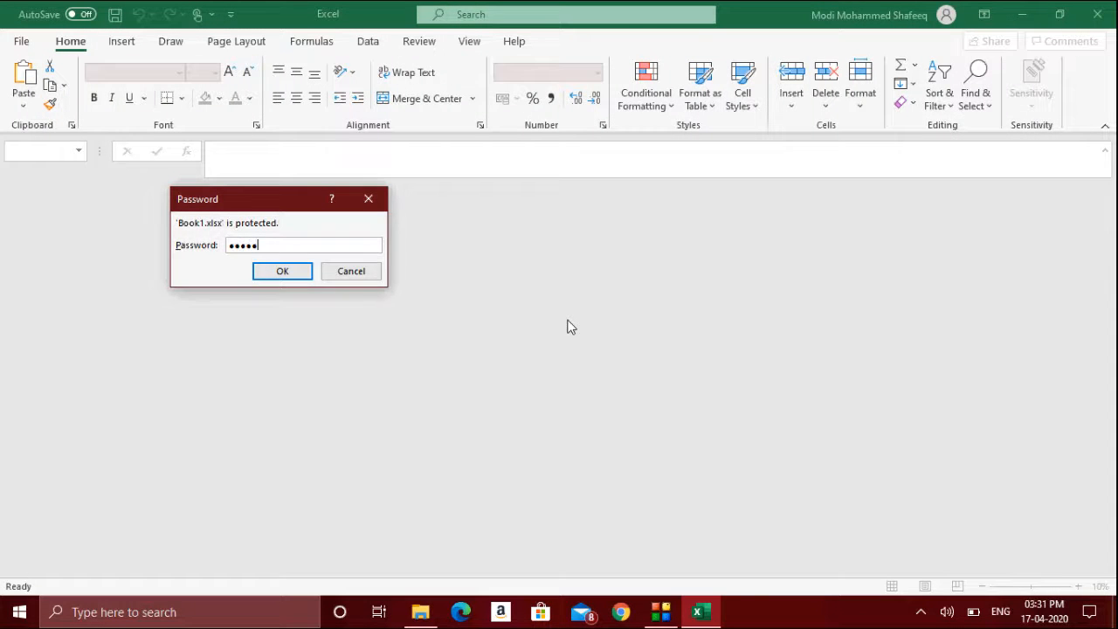
pyautogui.press('Return')
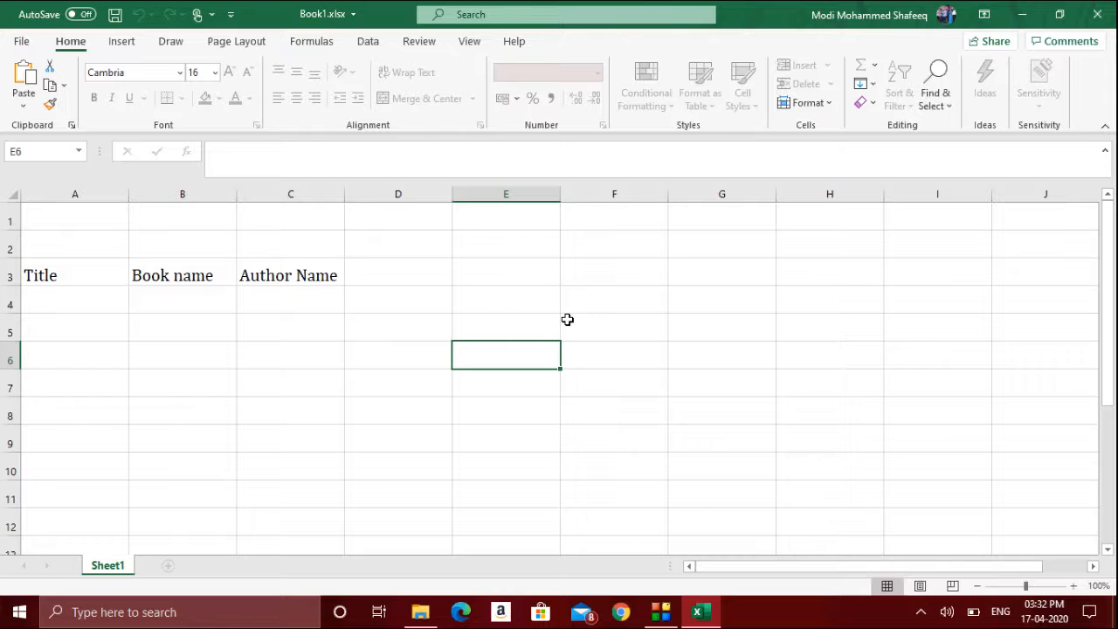
# - Open the Info page to review the workbook's protection settings, then return
pyautogui.click(23, 43)
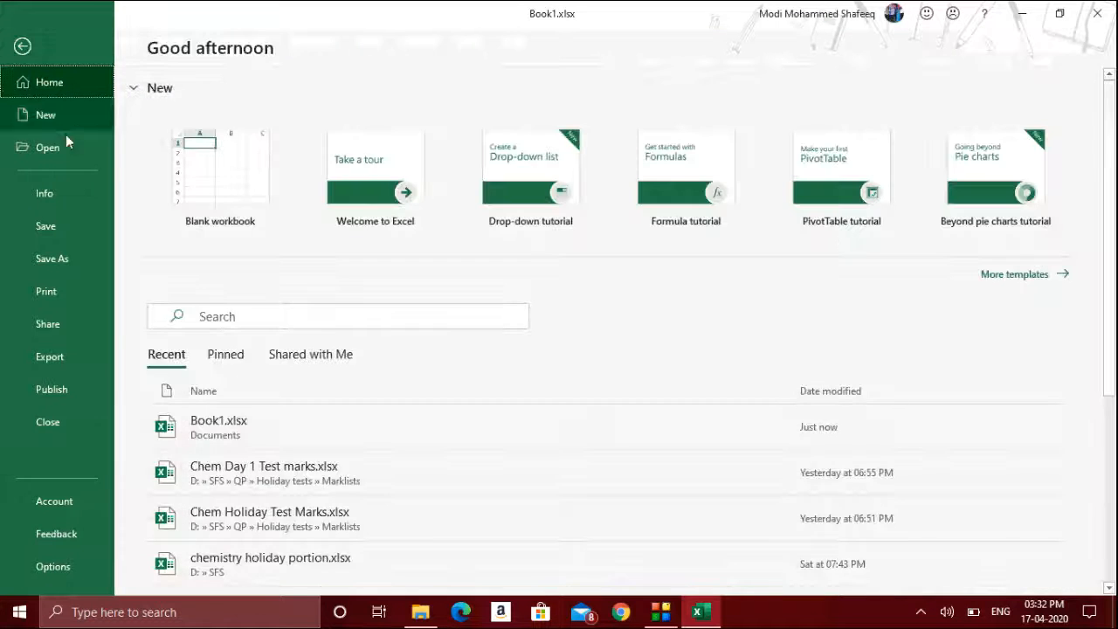
pyautogui.click(71, 181)
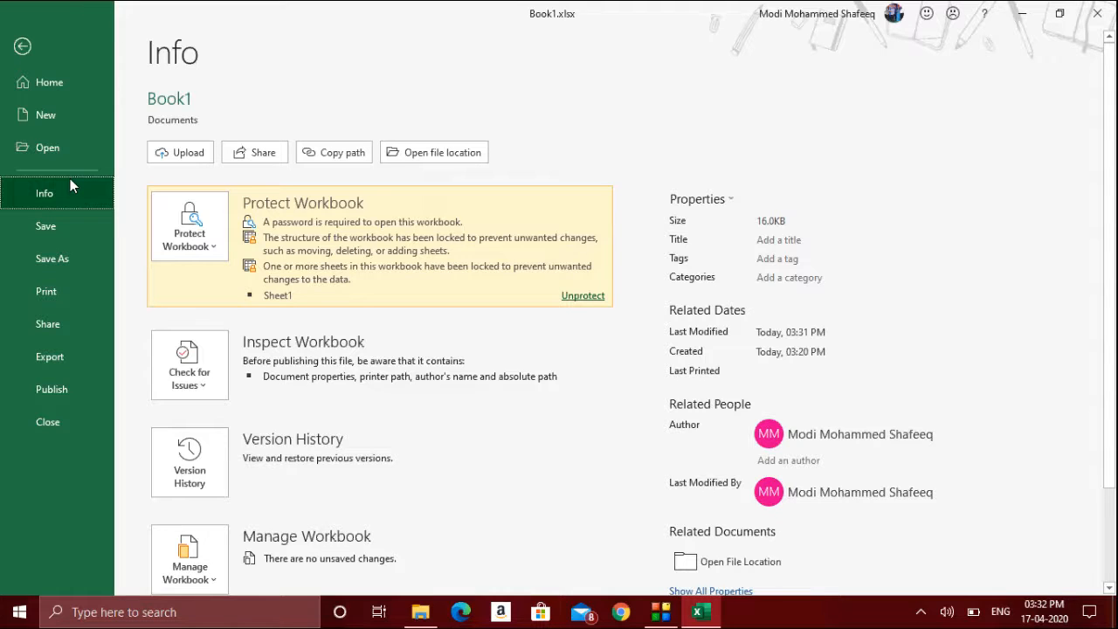
pyautogui.click(22, 46)
pyautogui.click(20, 43)
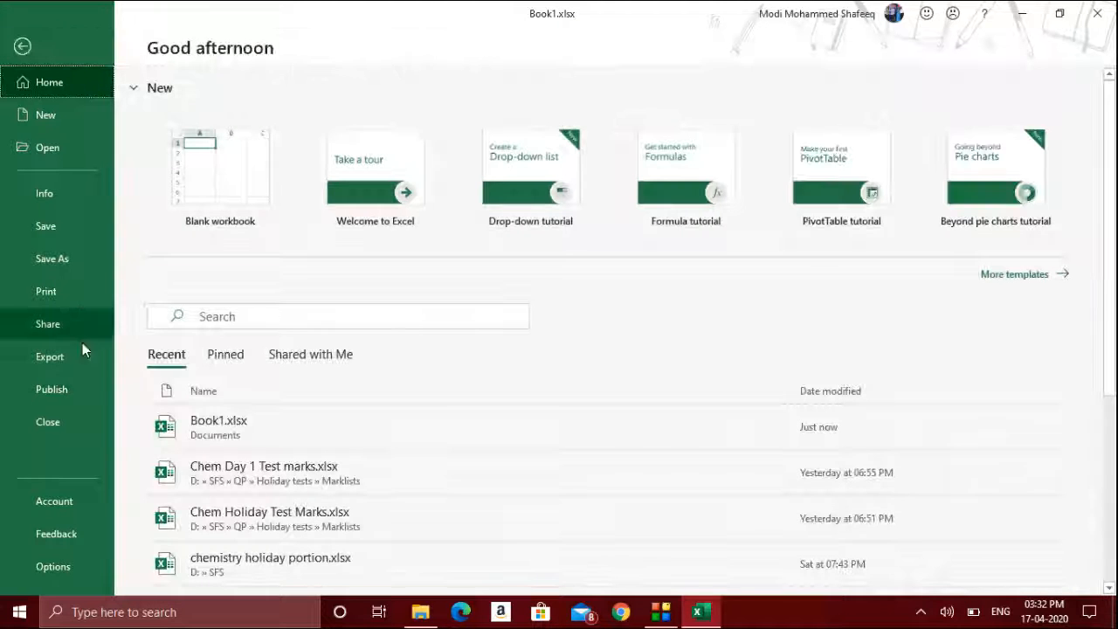
pyautogui.click(66, 363)
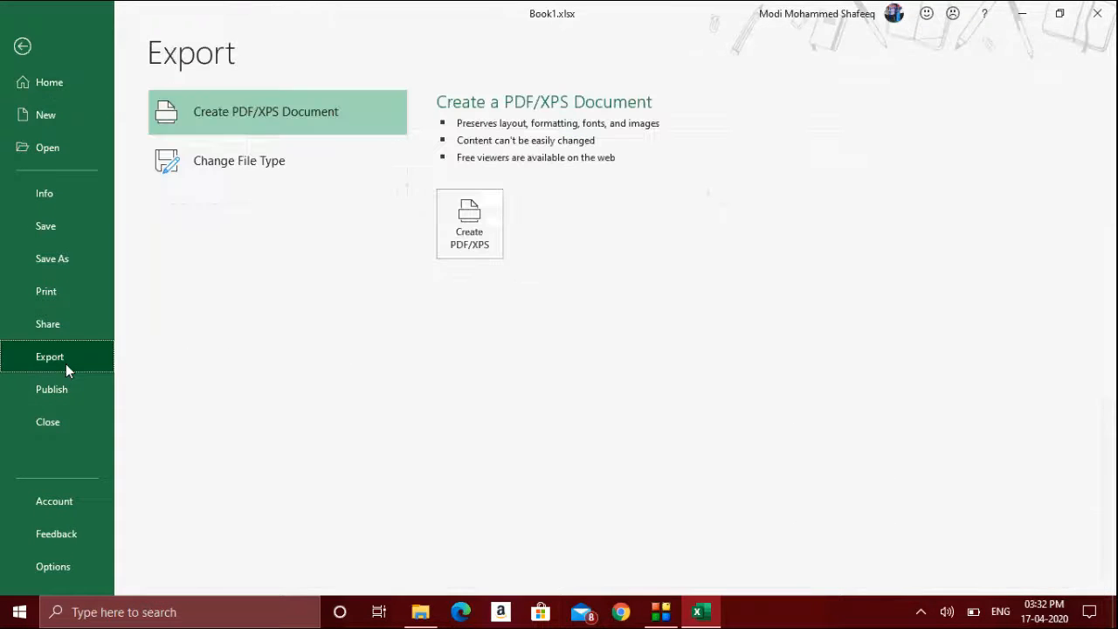
pyautogui.click(457, 255)
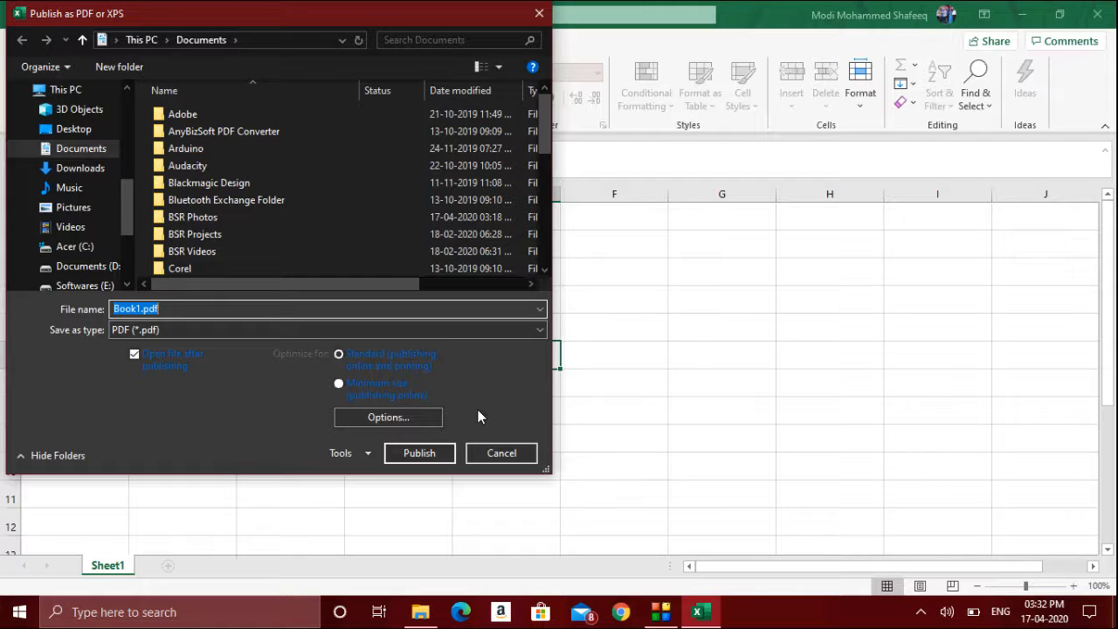
pyautogui.click(498, 451)
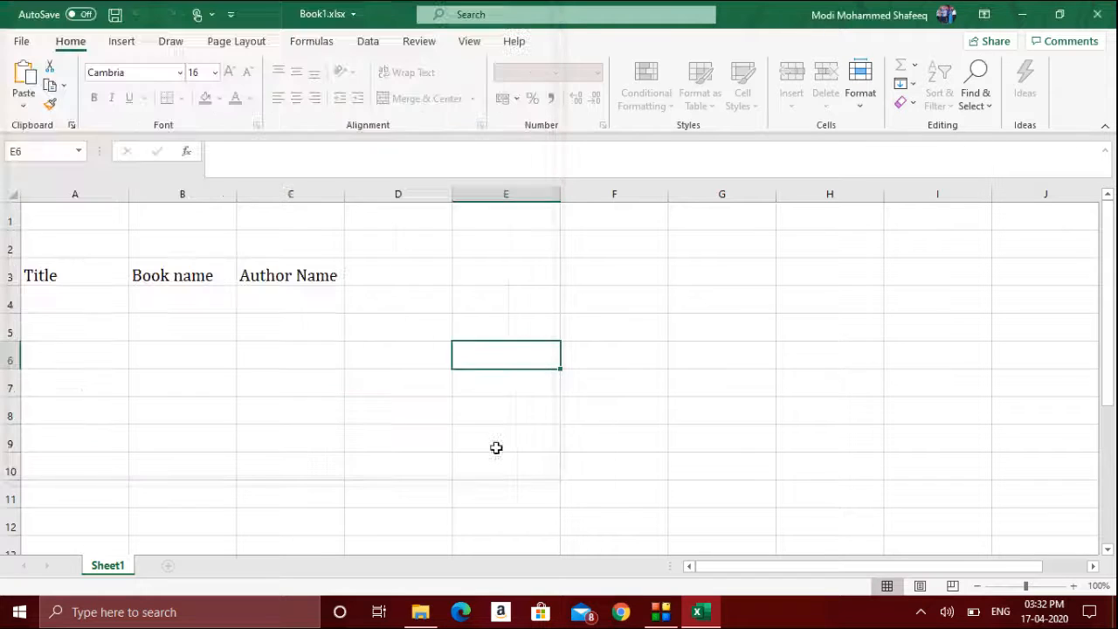
# - Open the PDF/XPS publishing options, try Entire workbook and Selection, then cancel both dialogs
pyautogui.click(279, 402)
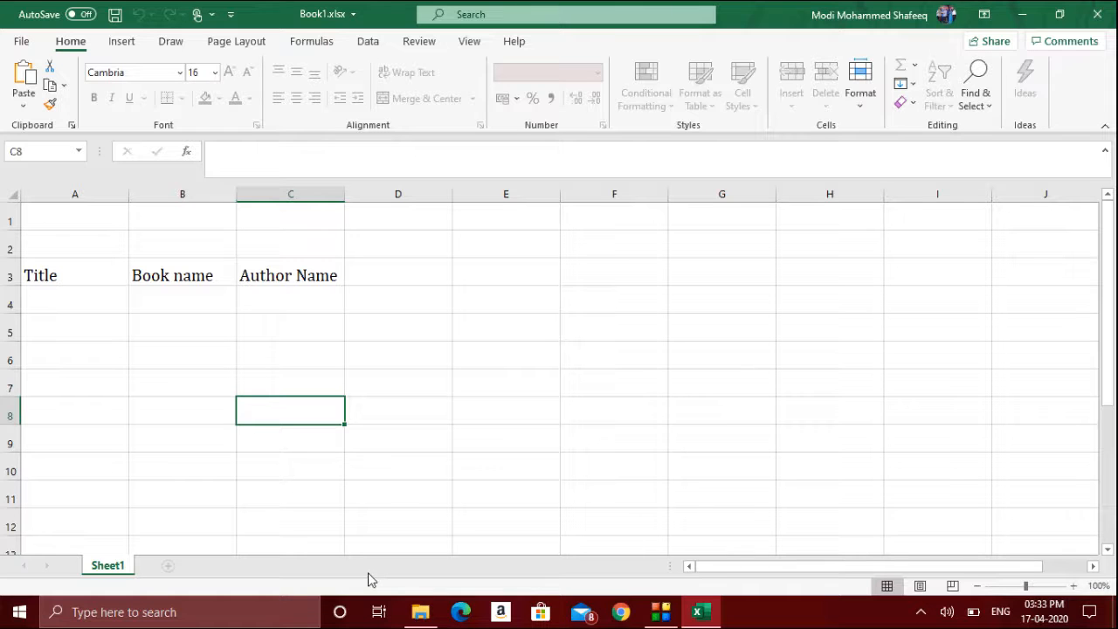
pyautogui.click(23, 42)
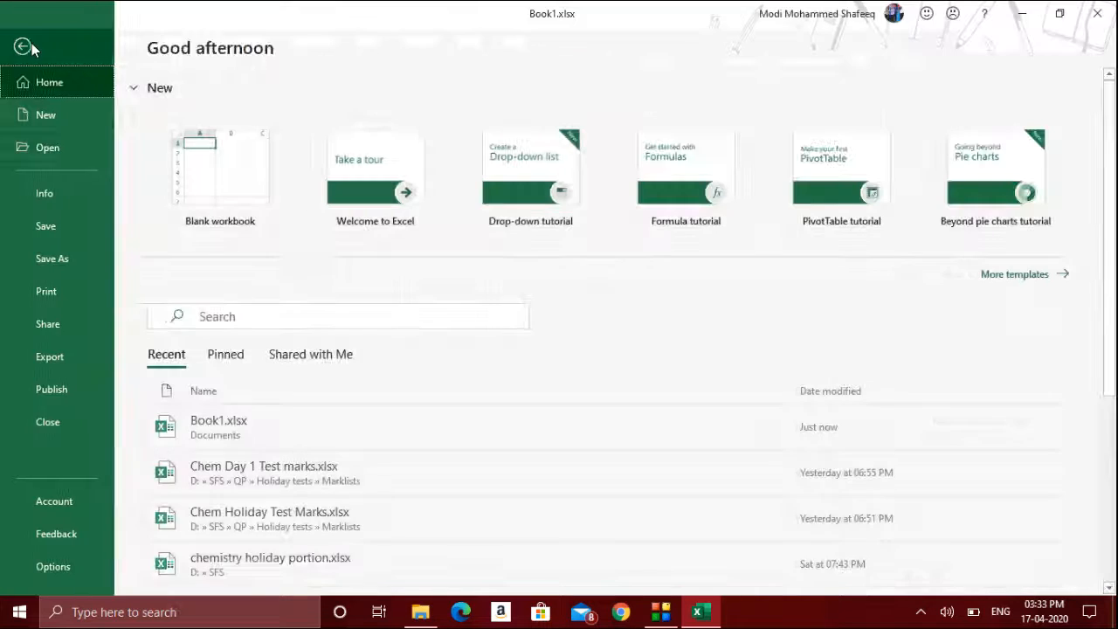
pyautogui.click(62, 358)
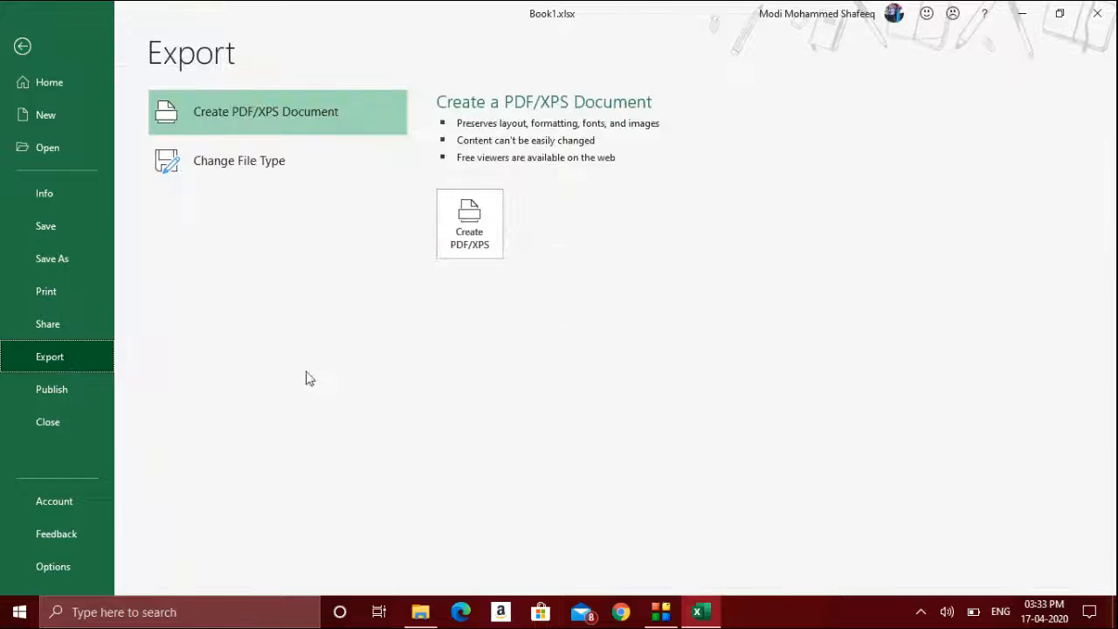
pyautogui.click(462, 256)
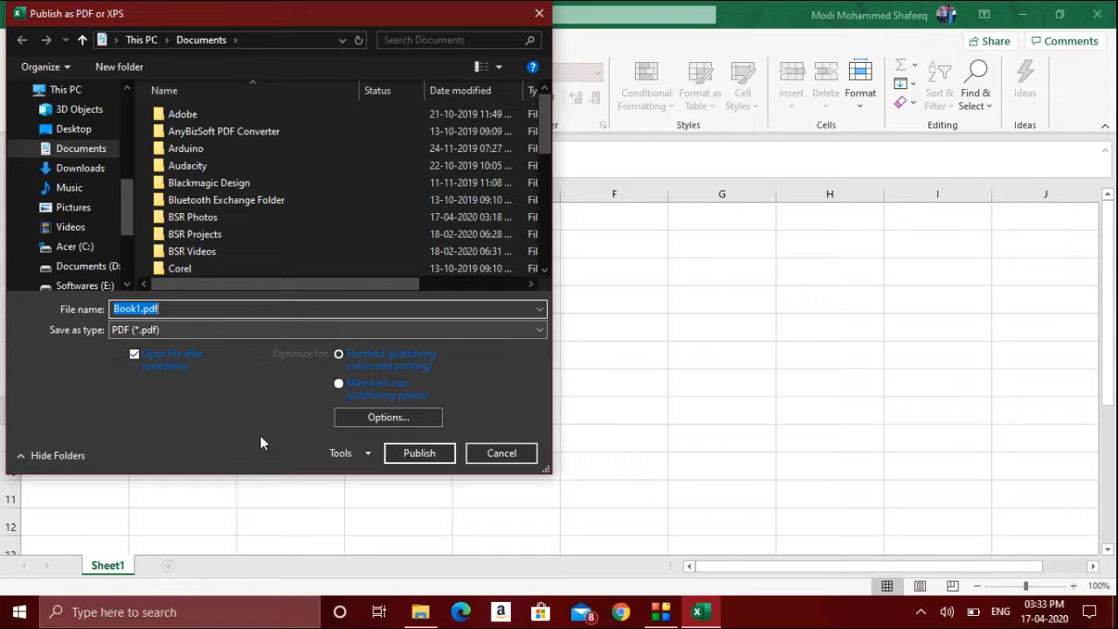
pyautogui.click(420, 424)
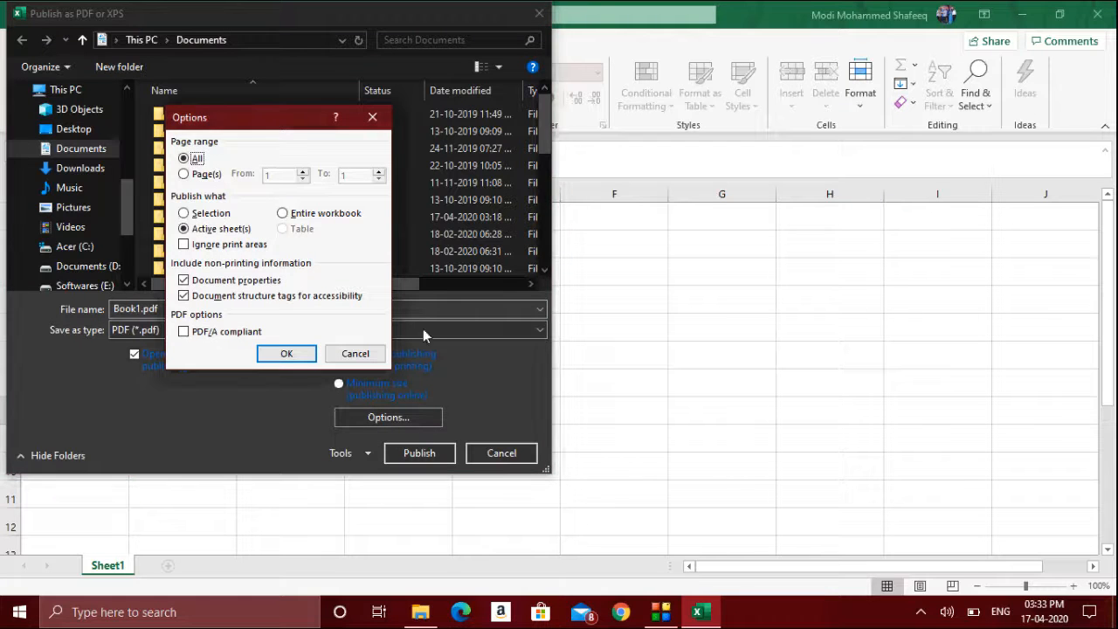
pyautogui.click(329, 218)
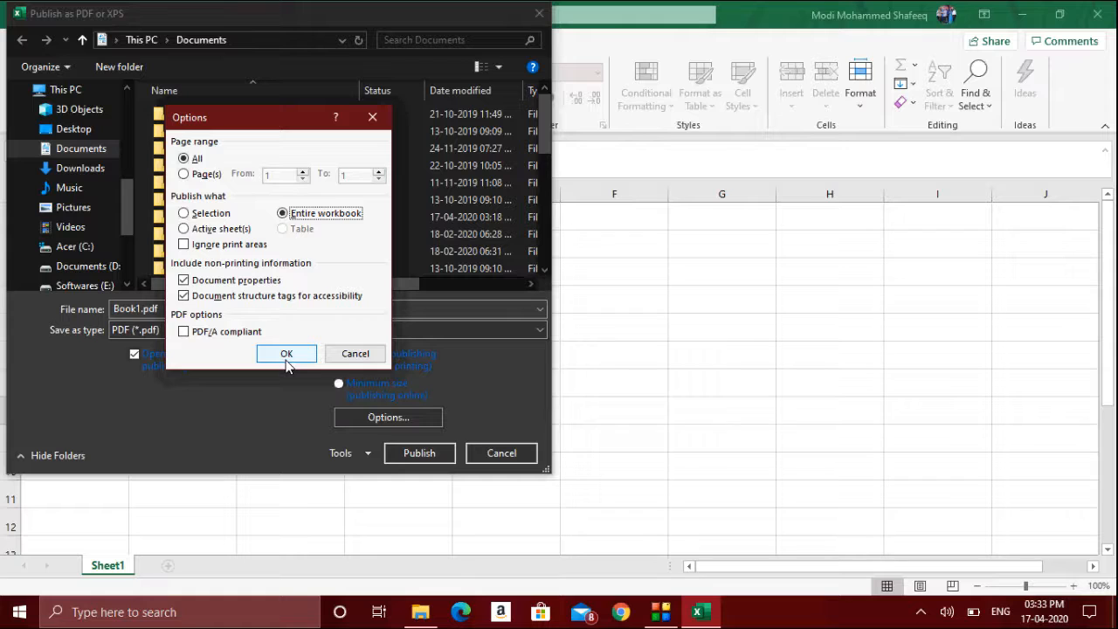
pyautogui.click(209, 214)
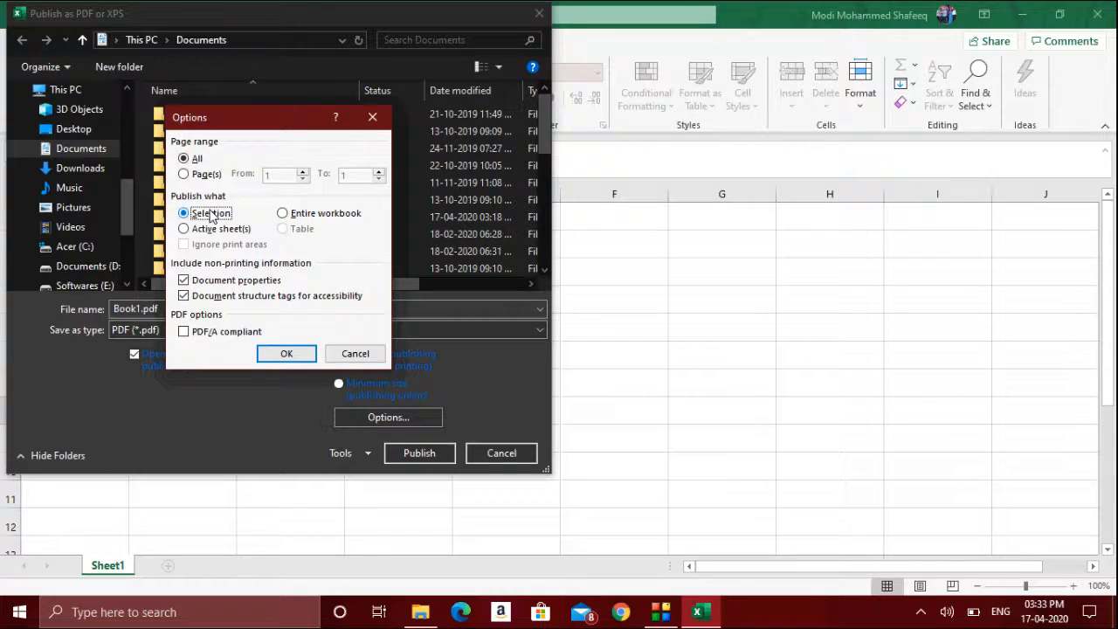
pyautogui.click(355, 353)
pyautogui.click(501, 452)
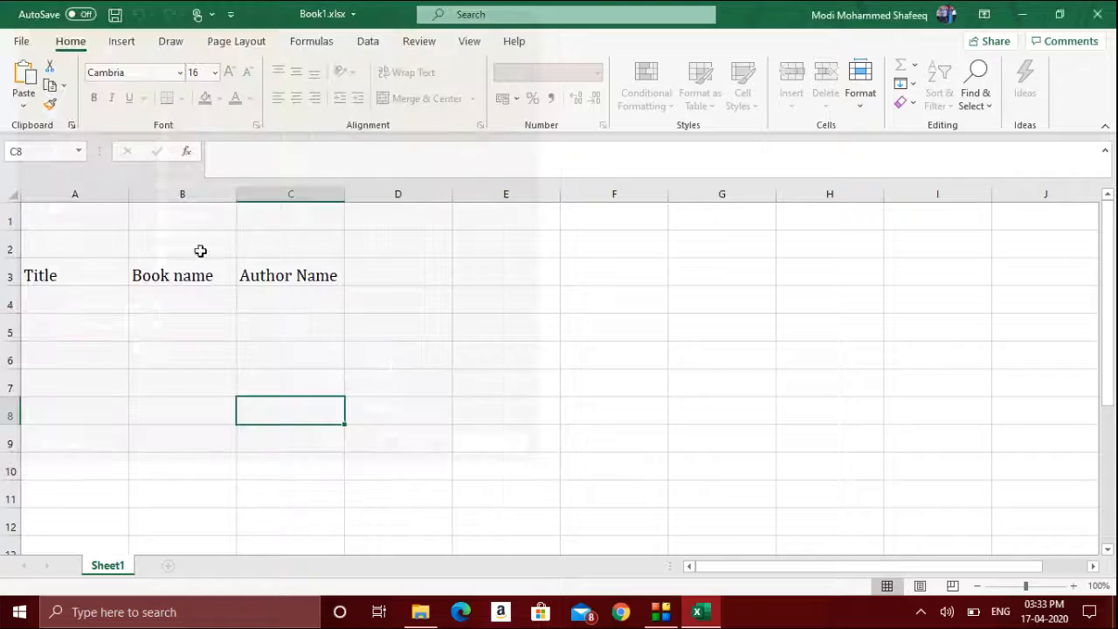
# - Select A2:B6 and publish only the selection as Book1.pdf via Export to PDF/XPS
pyautogui.moveTo(58, 233); pyautogui.dragTo(190, 359)
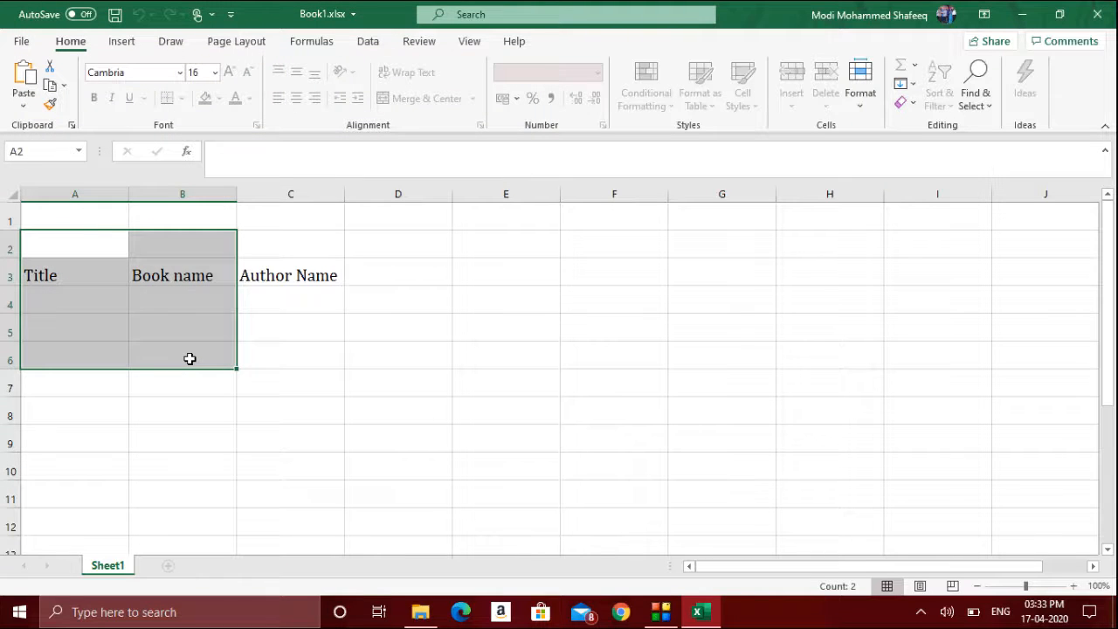
pyautogui.click(21, 41)
pyautogui.click(73, 367)
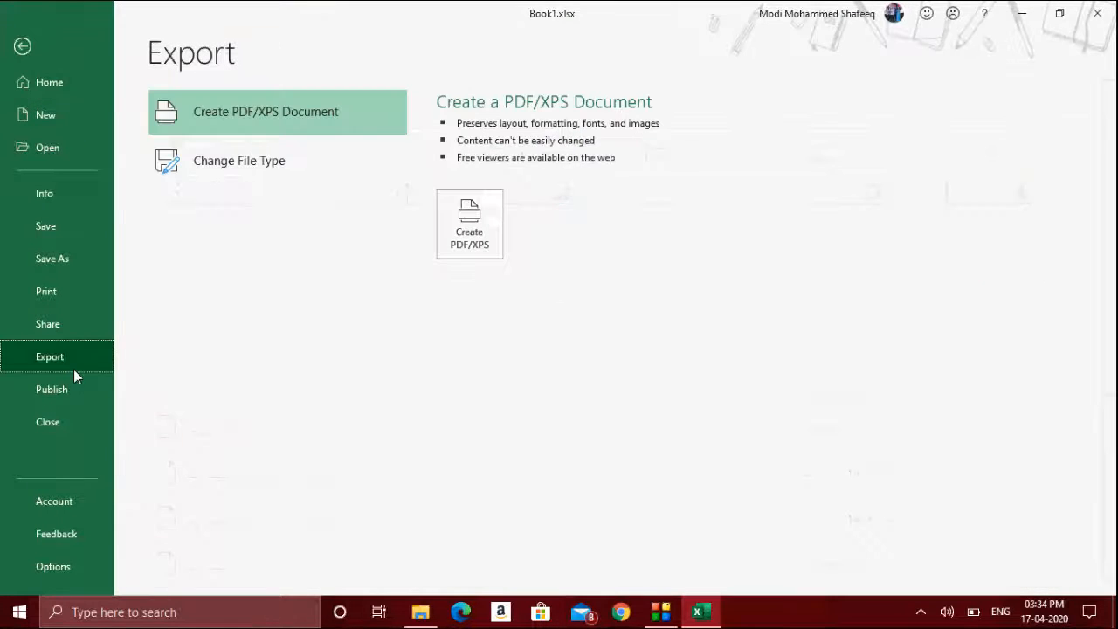
pyautogui.click(471, 252)
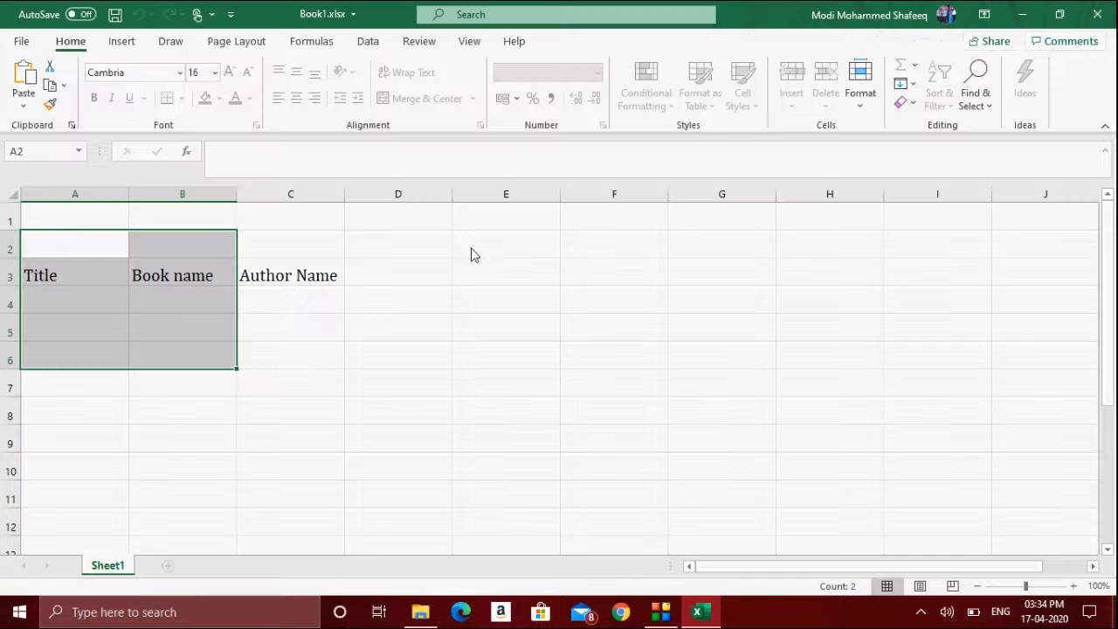
pyautogui.click(418, 421)
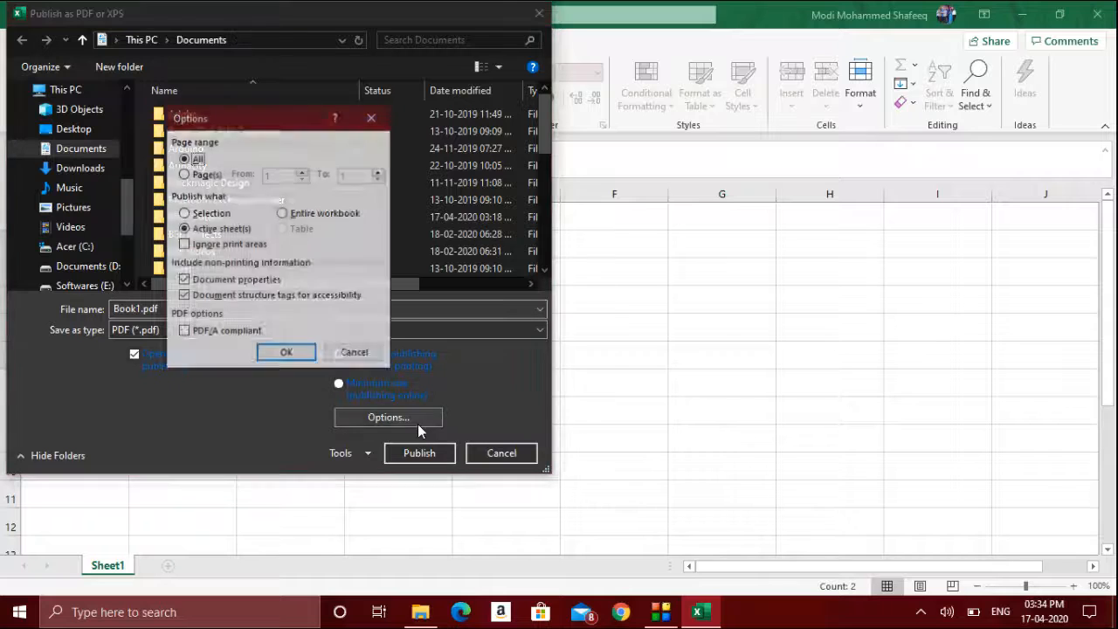
pyautogui.click(213, 214)
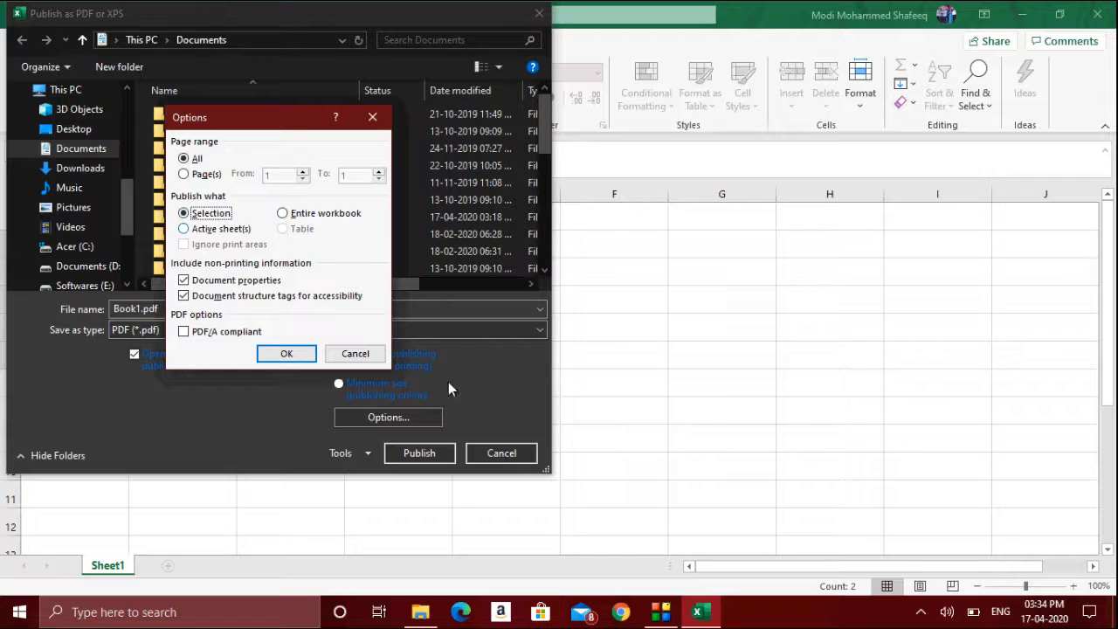
pyautogui.click(289, 353)
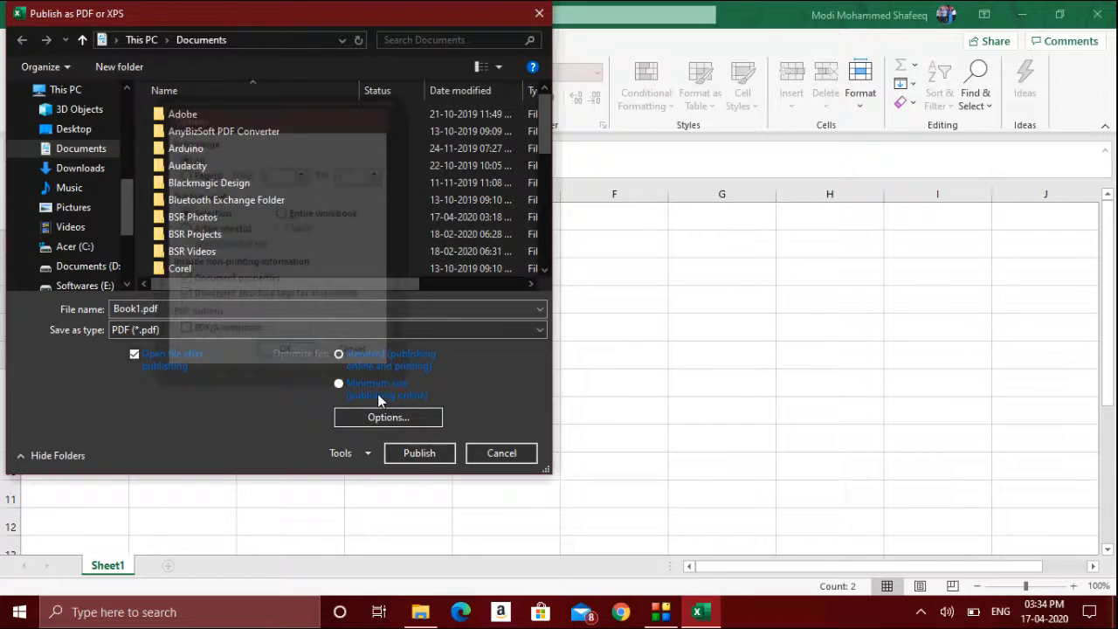
pyautogui.click(419, 452)
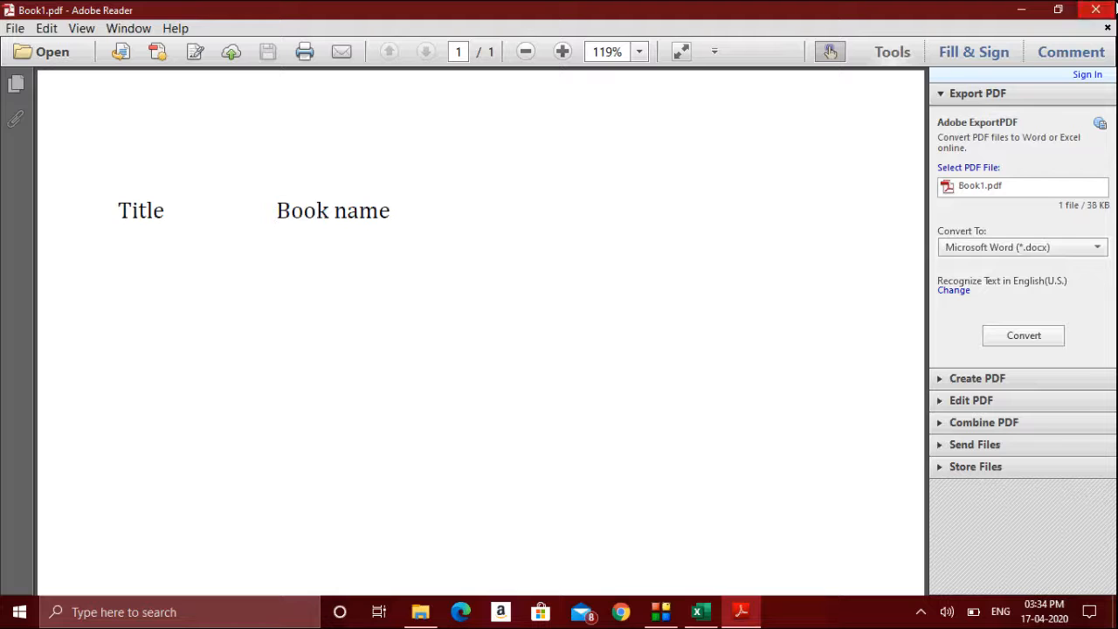
# - Close the published PDF in Adobe Reader and return to the worksheet
pyautogui.click(1096, 10)
pyautogui.click(549, 378)
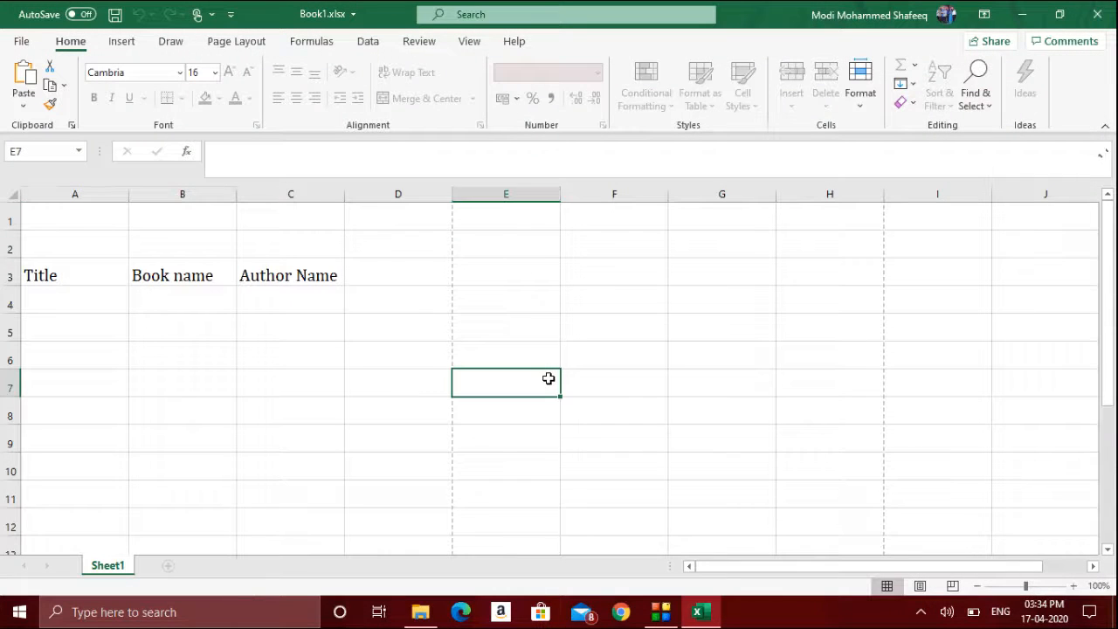